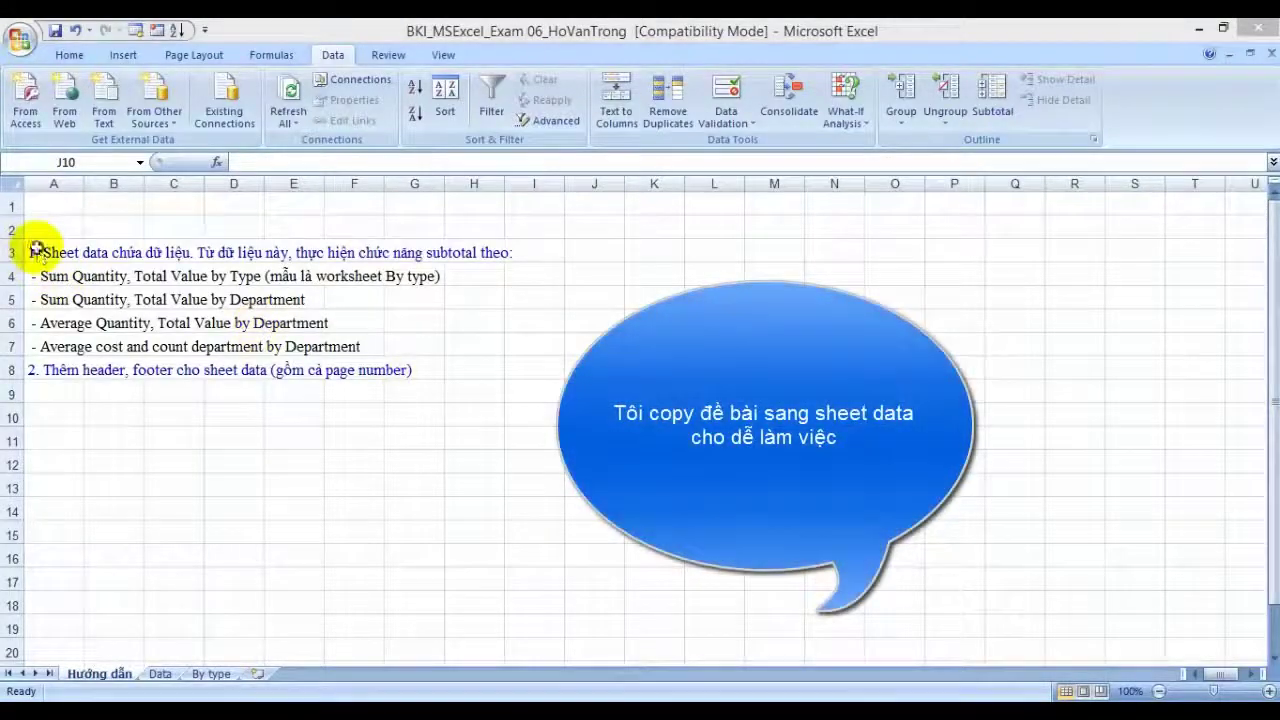
# Copy the task text A3:I7 from Hướng dẫn and paste it at H3 on Data.
pyautogui.click(40, 252)
pyautogui.moveTo(62, 253); pyautogui.dragTo(505, 349)
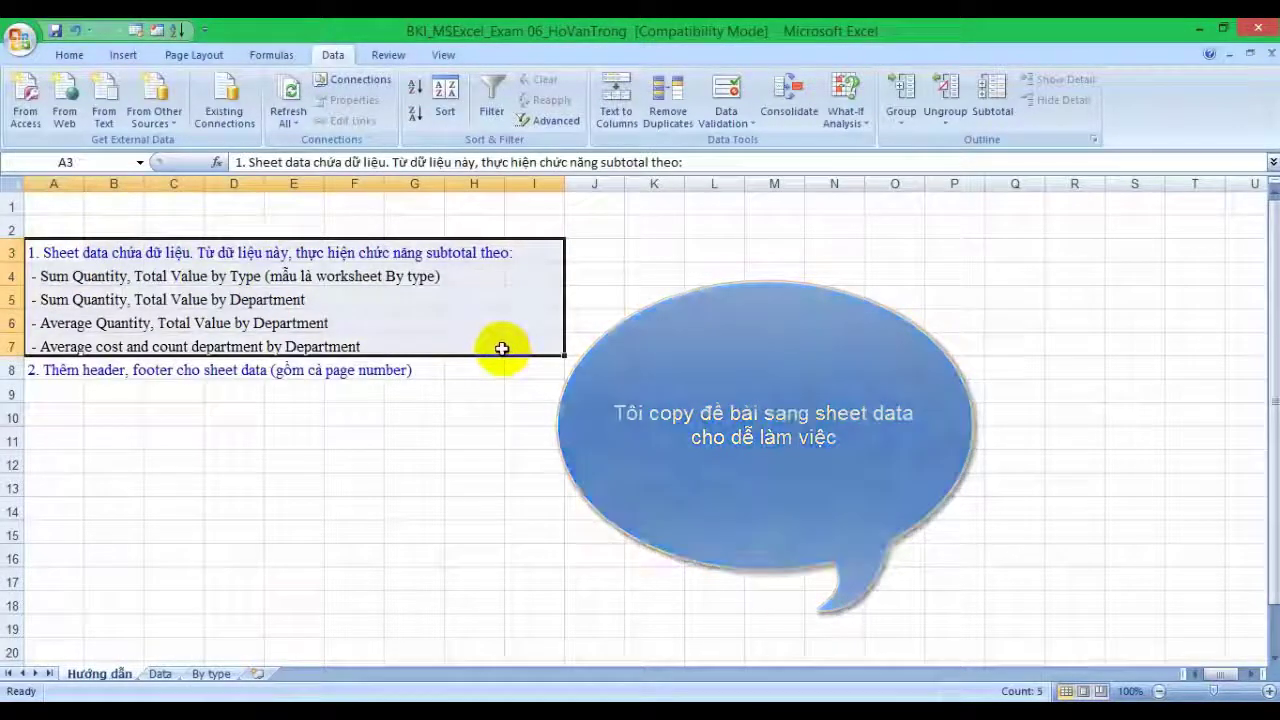
pyautogui.rightClick(492, 301)
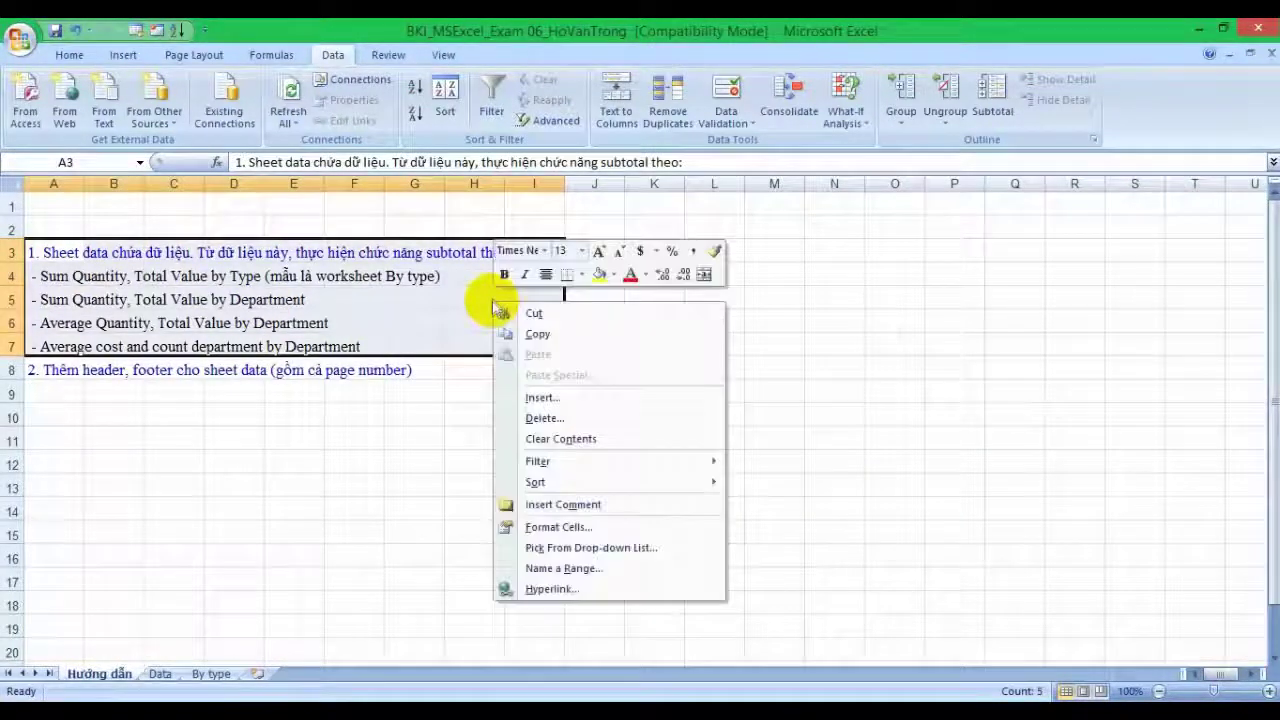
pyautogui.click(608, 335)
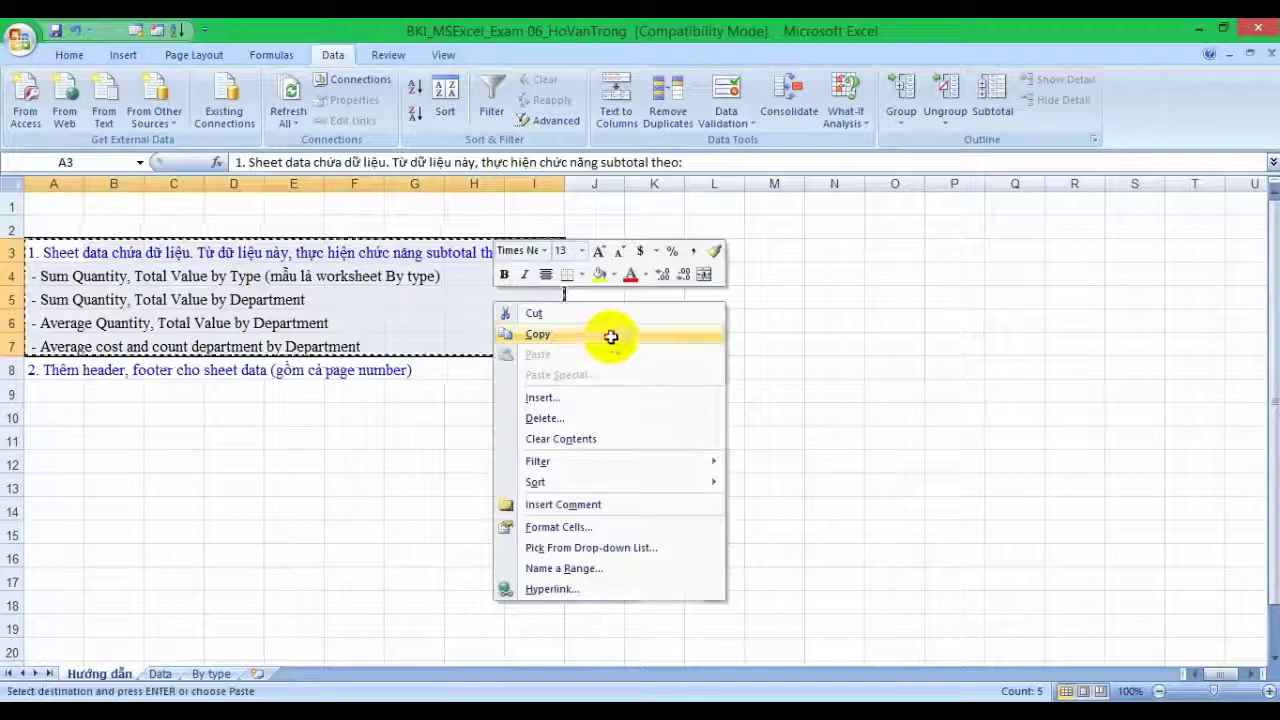
pyautogui.click(160, 673)
pyautogui.click(607, 244)
pyautogui.rightClick(607, 244)
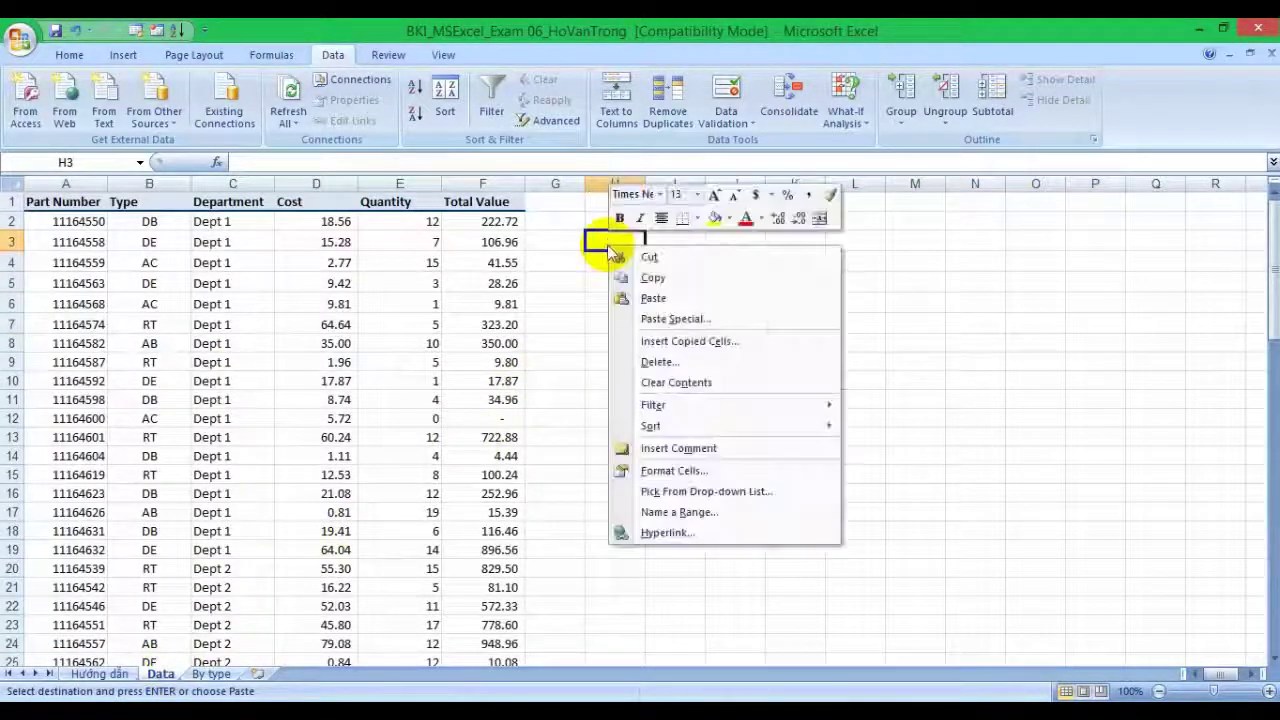
pyautogui.click(721, 297)
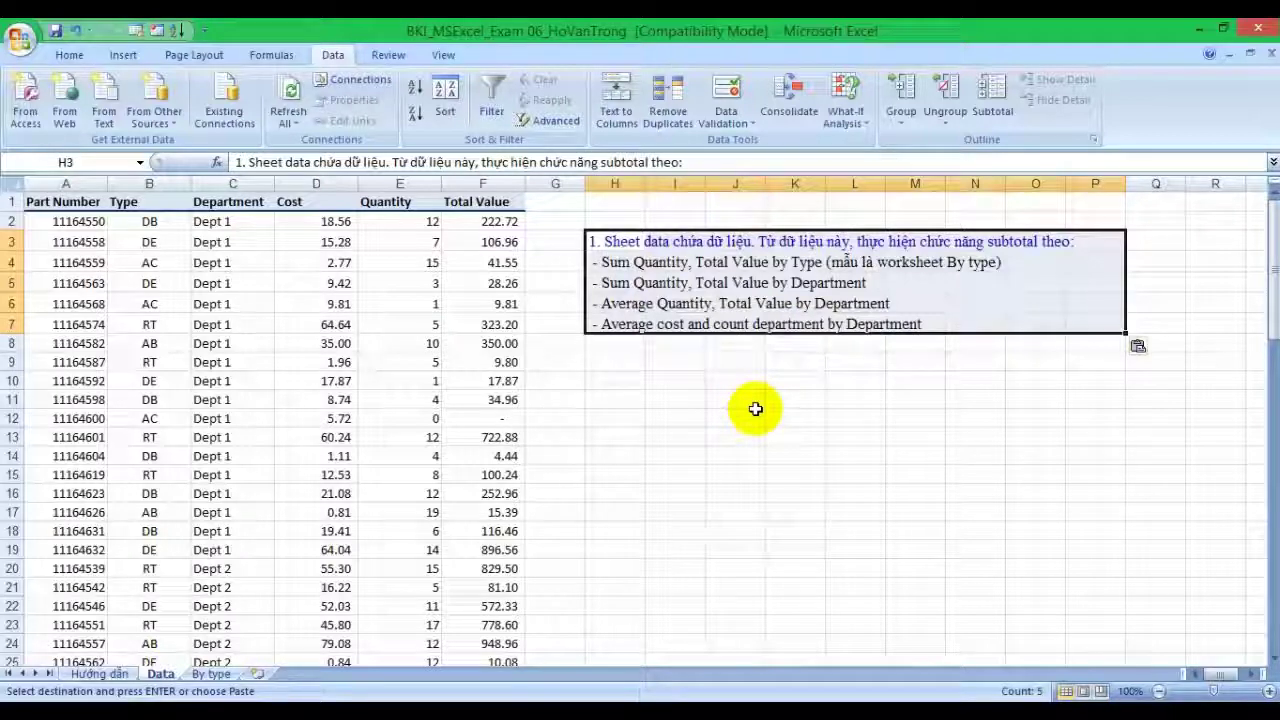
pyautogui.click(605, 324)
# Select the parts table A1:F80, including the header row.
pyautogui.moveTo(605, 262)
pyautogui.mouseDown()
pyautogui.moveTo(985, 260)
pyautogui.moveTo(970, 263)
pyautogui.mouseUp()
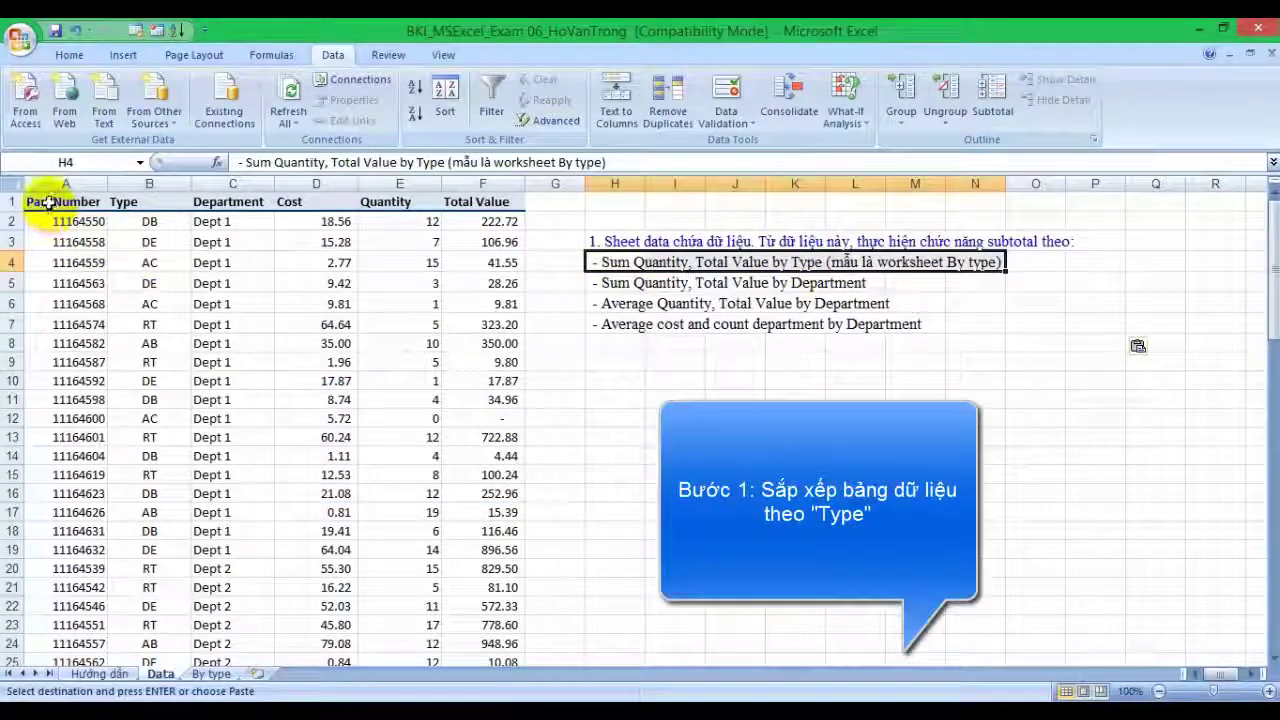
pyautogui.moveTo(47, 203)
pyautogui.mouseDown()
pyautogui.moveTo(472, 510)
pyautogui.moveTo(510, 698)
pyautogui.mouseUp()
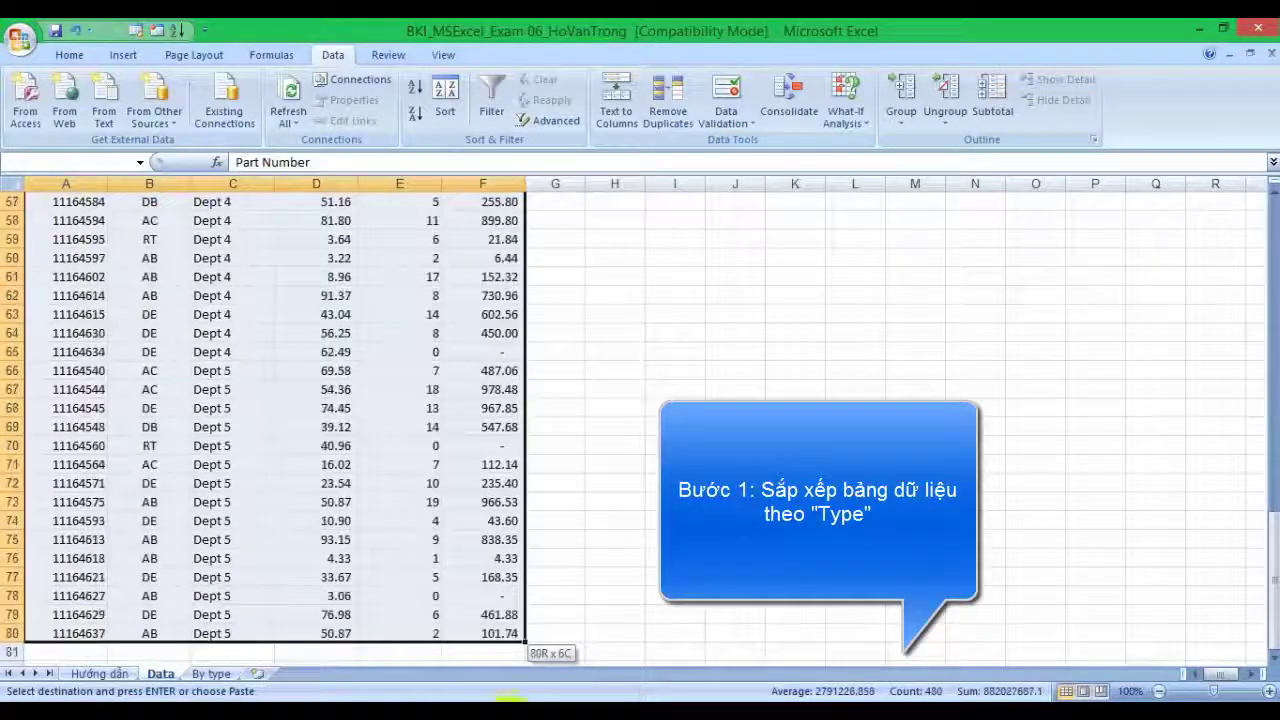
pyautogui.moveTo(510, 698); pyautogui.dragTo(485, 625)
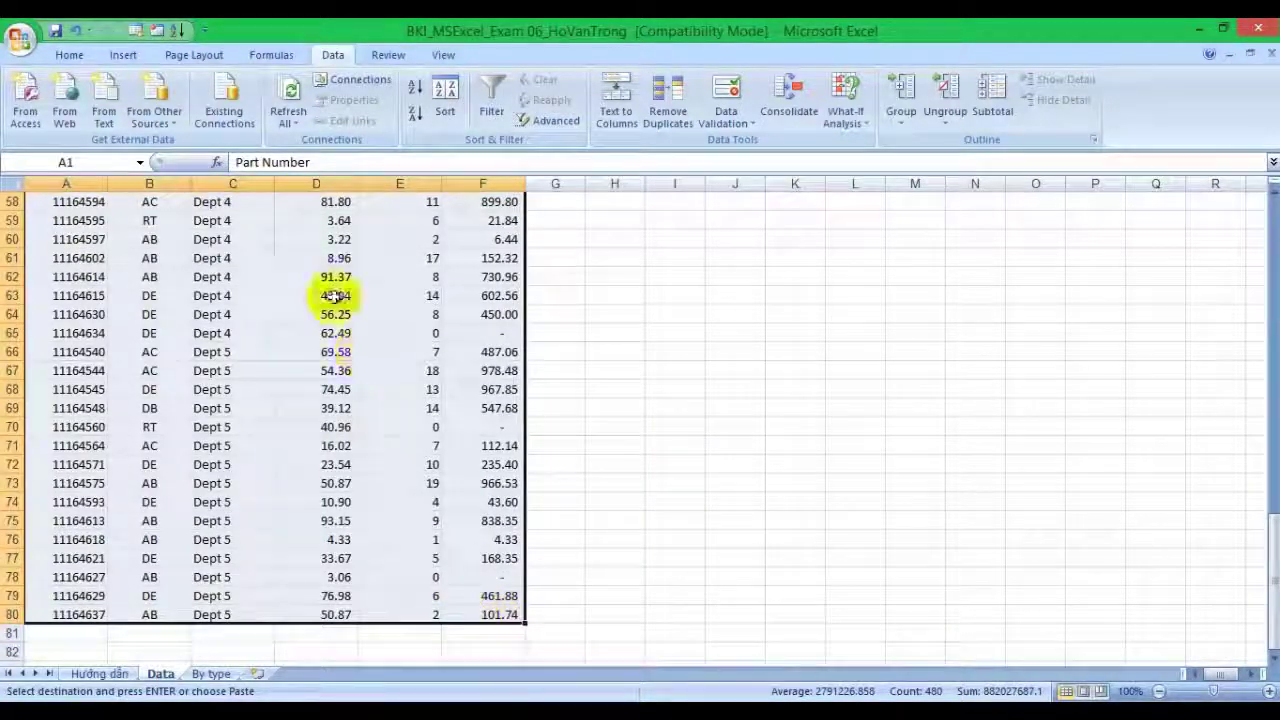
pyautogui.moveTo(1268, 517); pyautogui.dragTo(1267, 176)
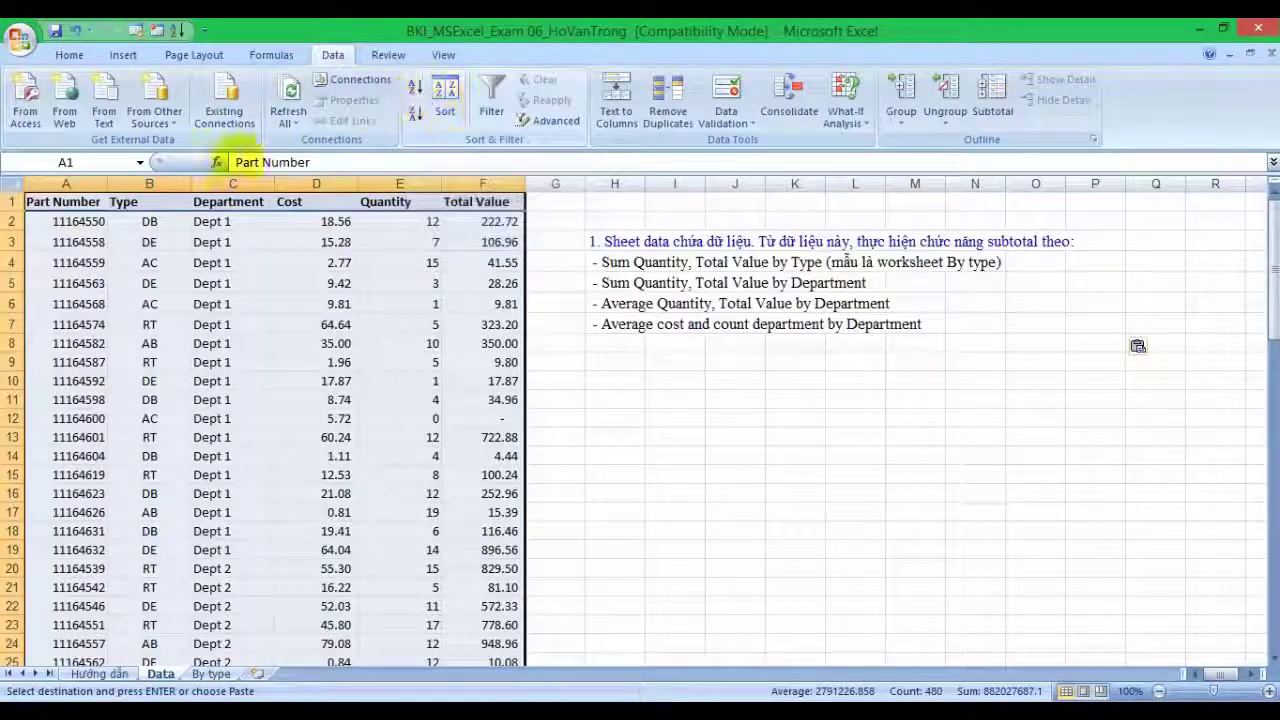
# Sort the table by Type on cell values, A to Z.
pyautogui.click(445, 100)
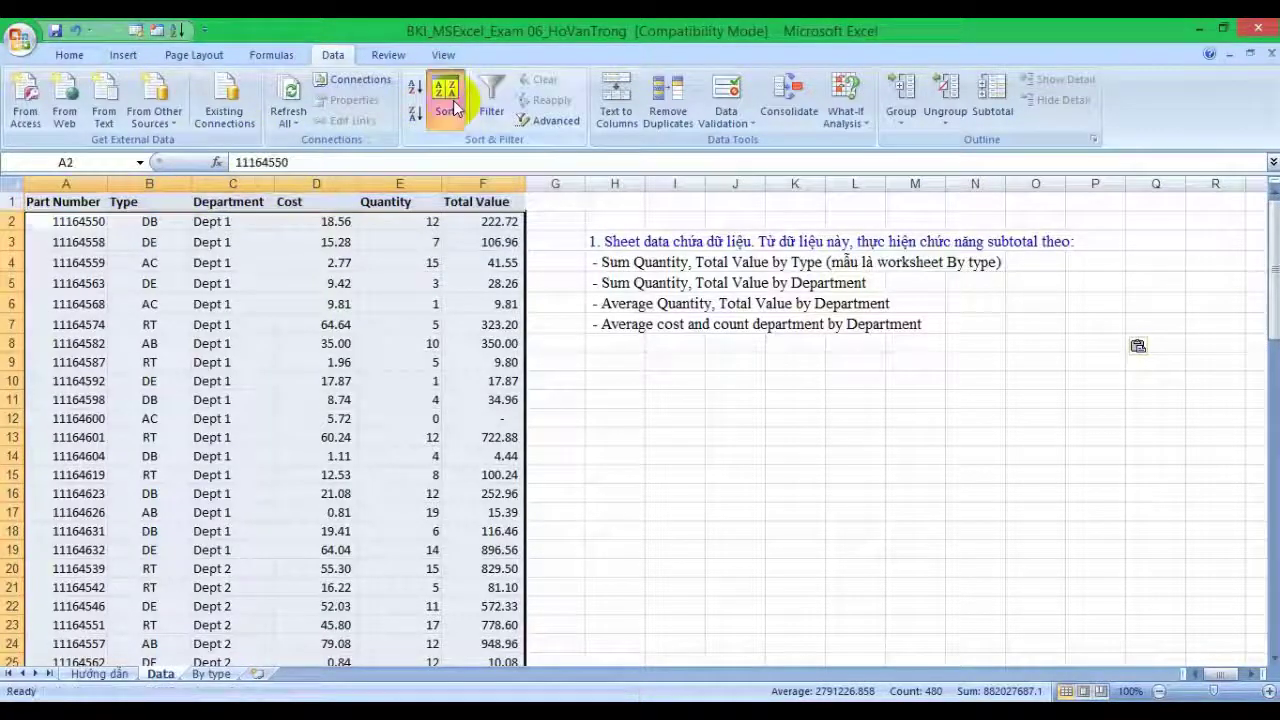
pyautogui.moveTo(412, 240); pyautogui.dragTo(511, 141)
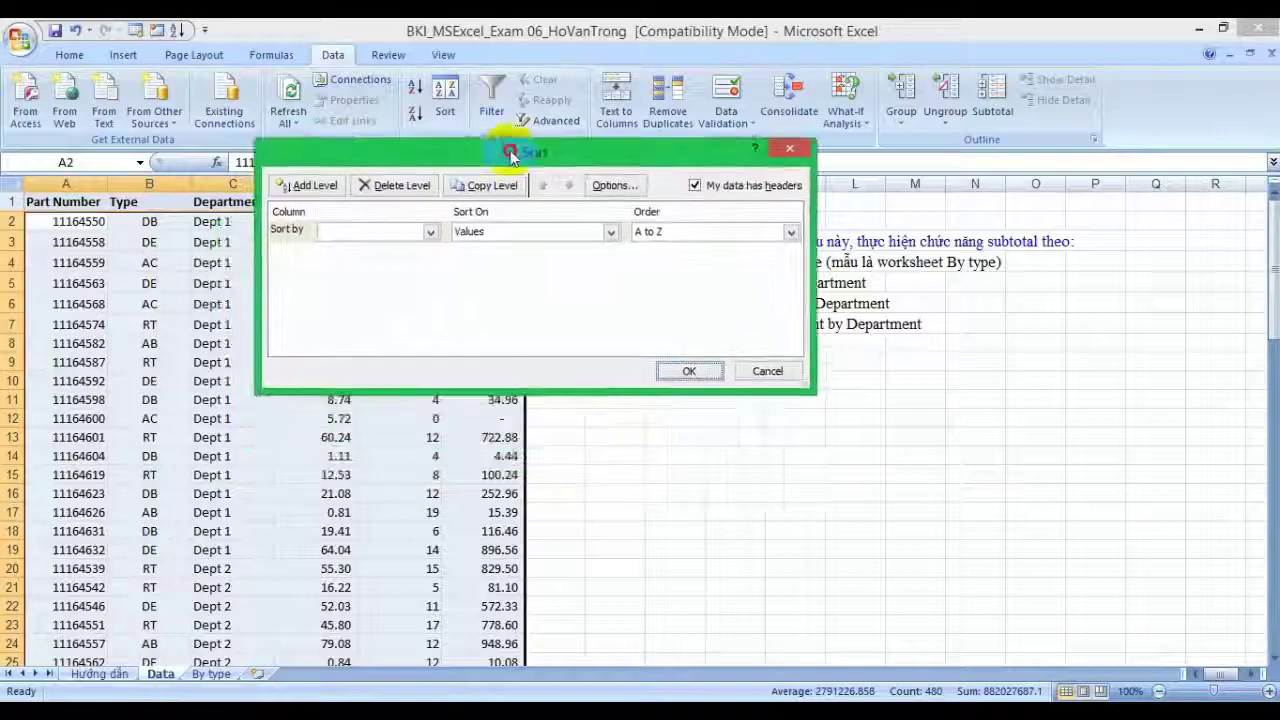
pyautogui.click(429, 233)
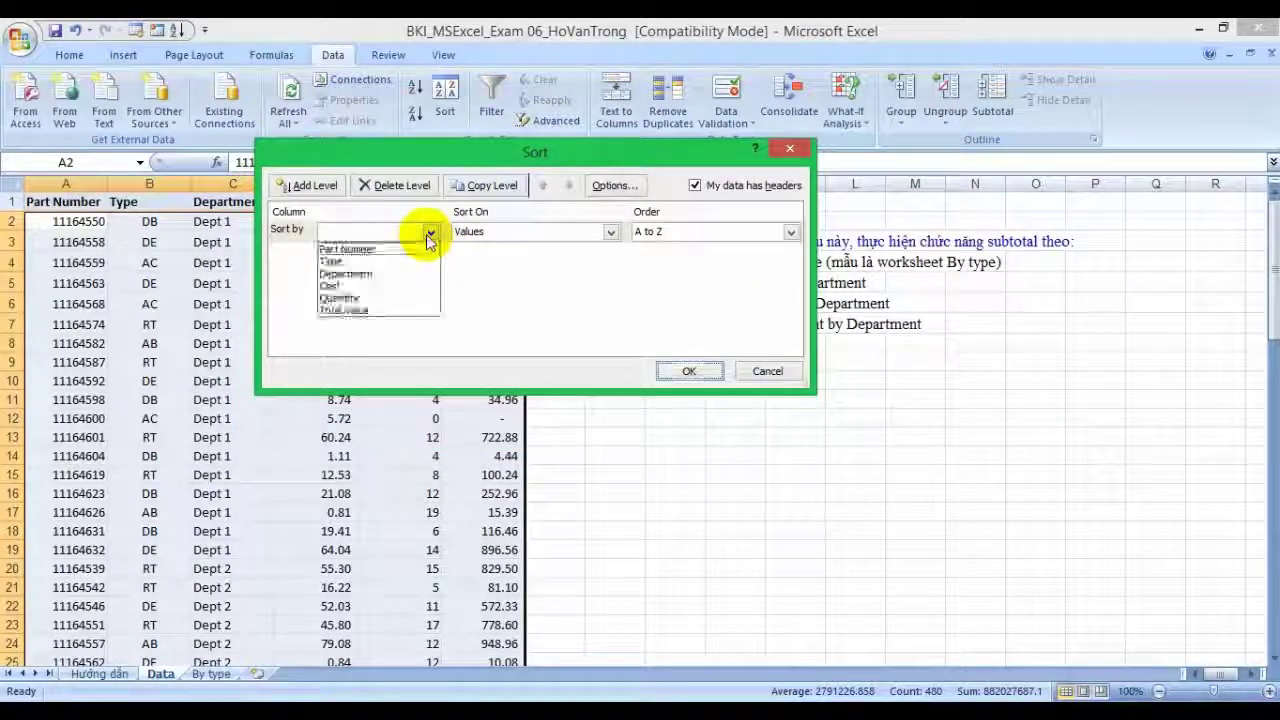
pyautogui.click(333, 263)
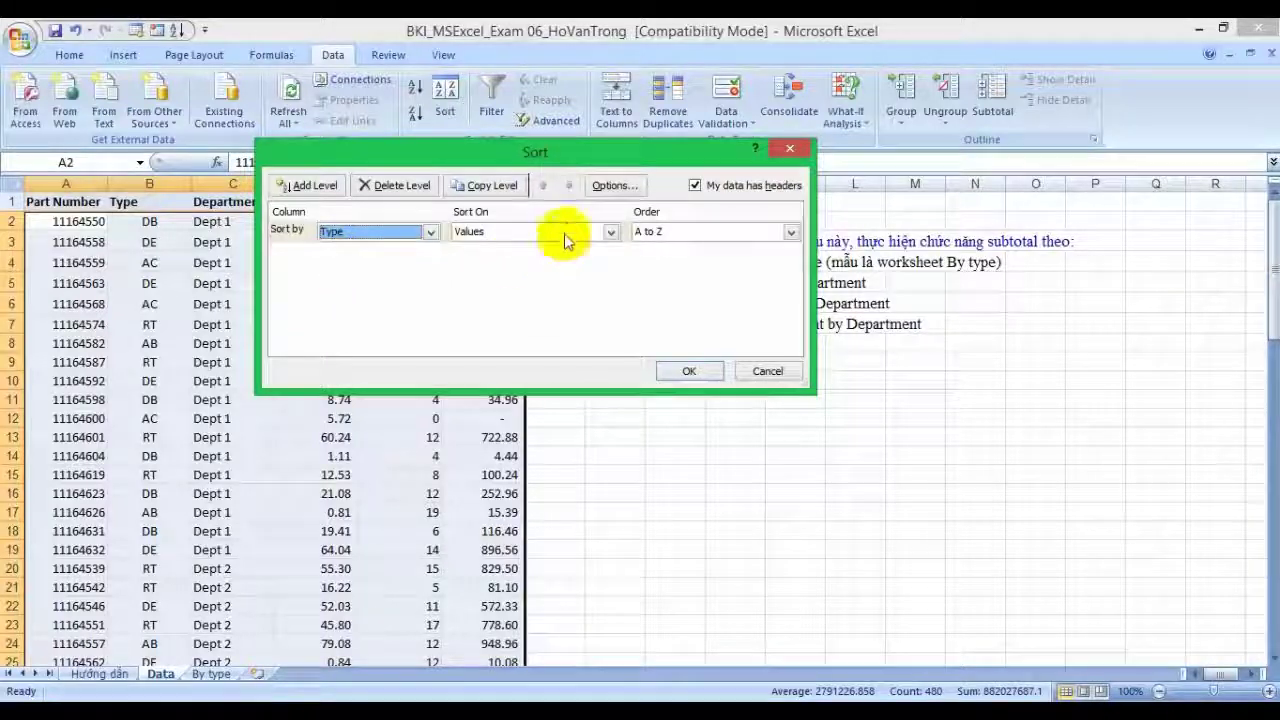
pyautogui.click(610, 233)
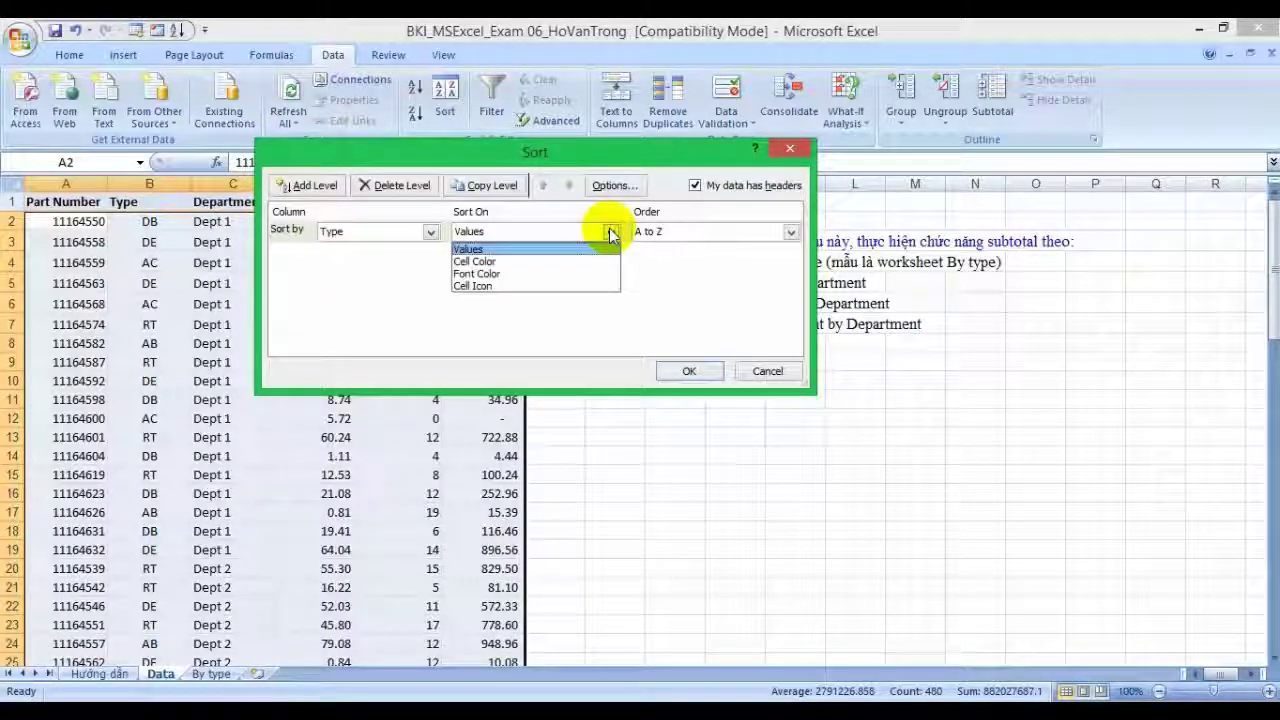
pyautogui.click(610, 233)
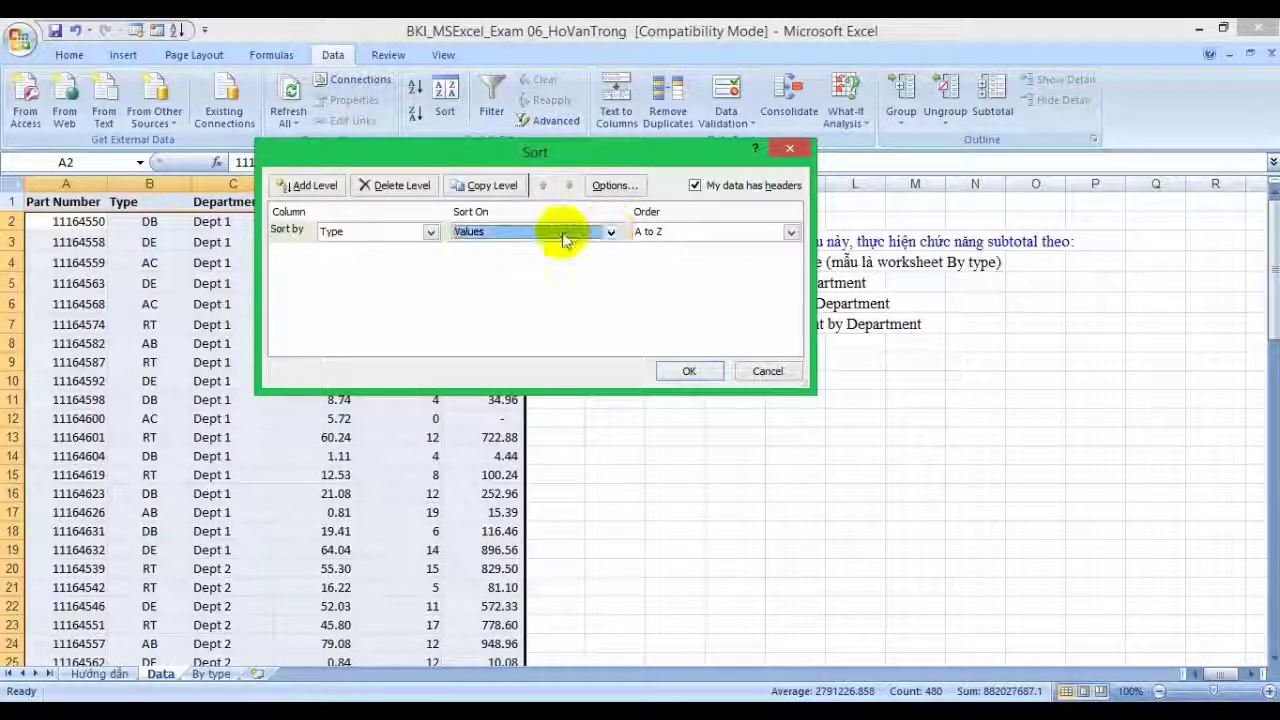
pyautogui.click(789, 234)
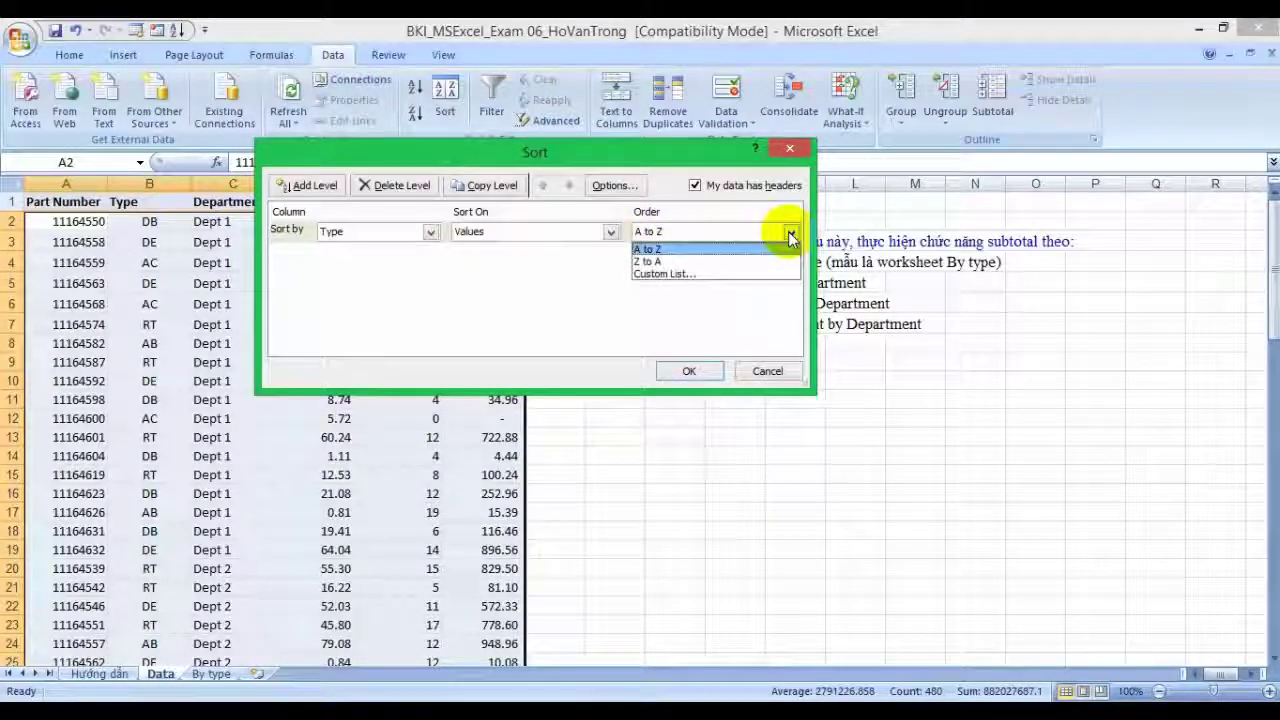
pyautogui.click(787, 236)
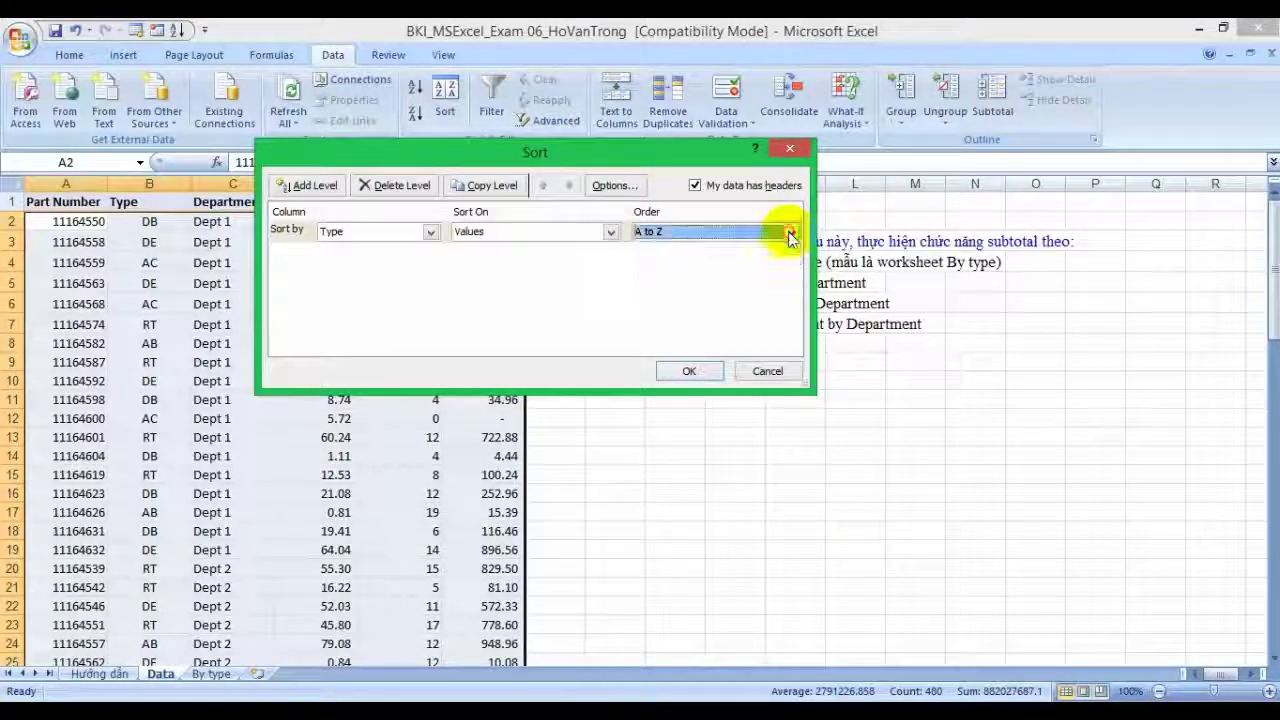
pyautogui.click(697, 373)
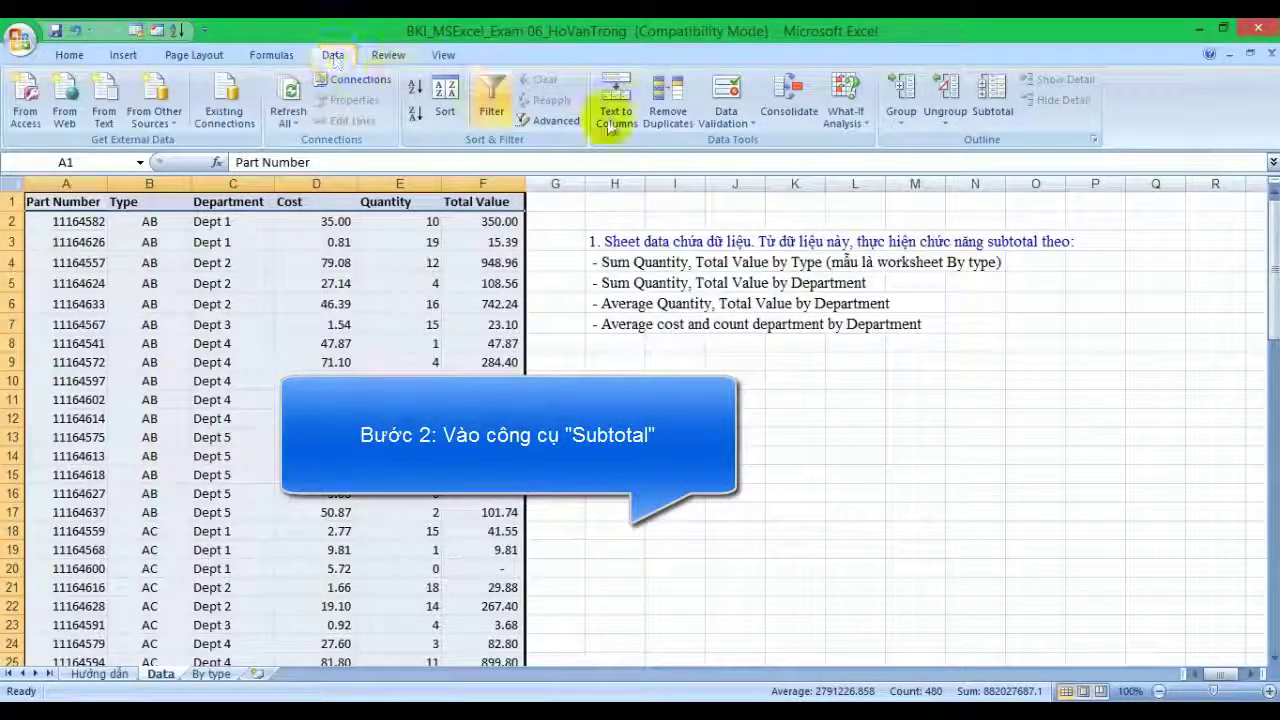
# Subtotal Quantity with Sum at each change in Type, giving AB Total 139.
pyautogui.click(993, 105)
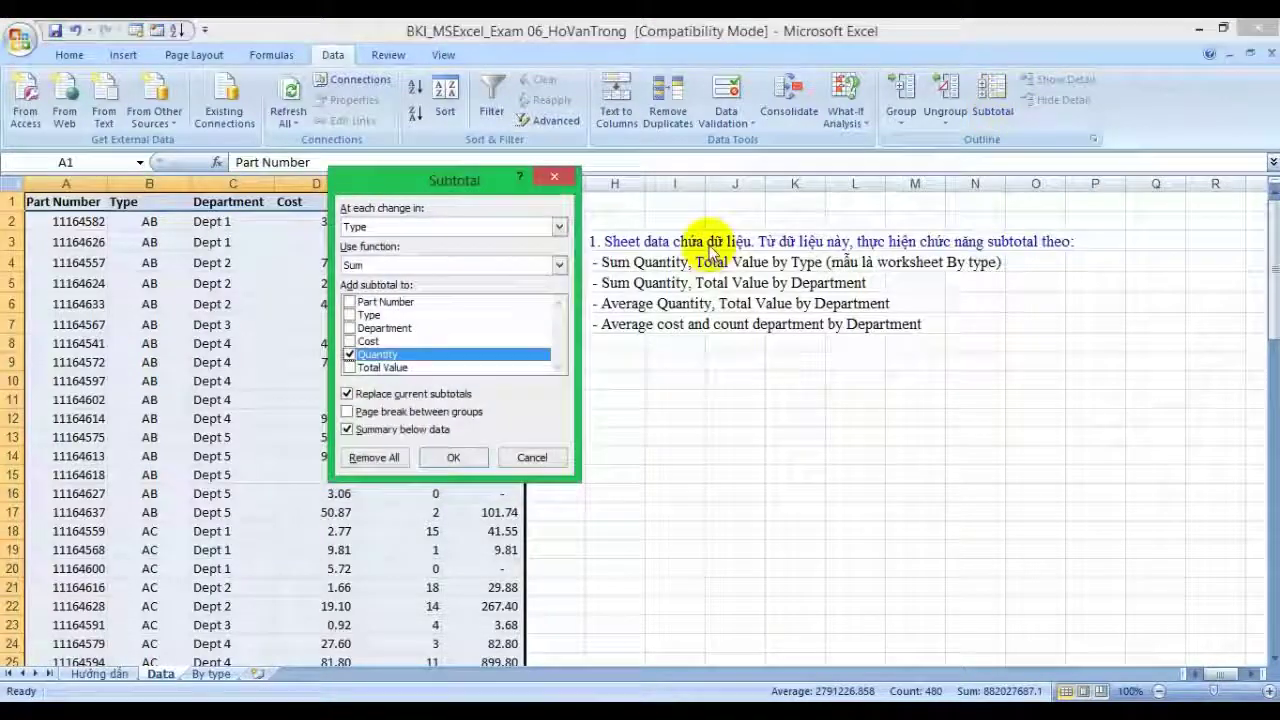
pyautogui.click(559, 227)
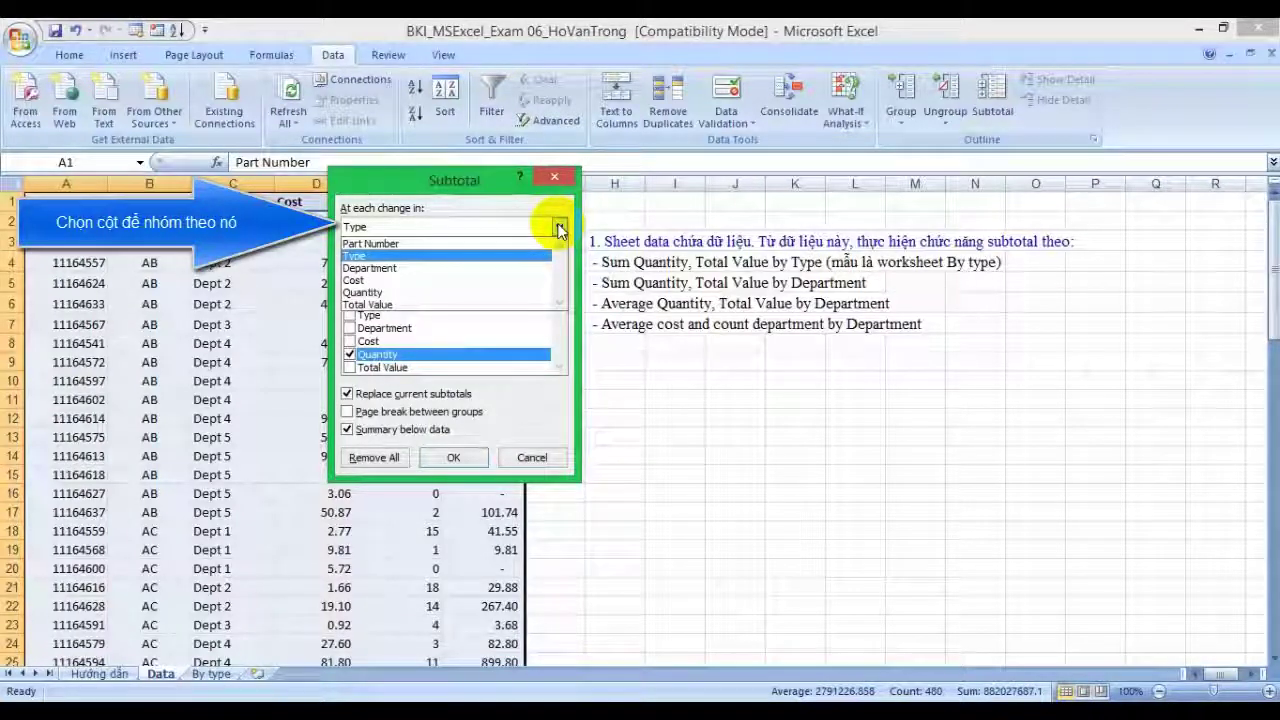
pyautogui.click(531, 257)
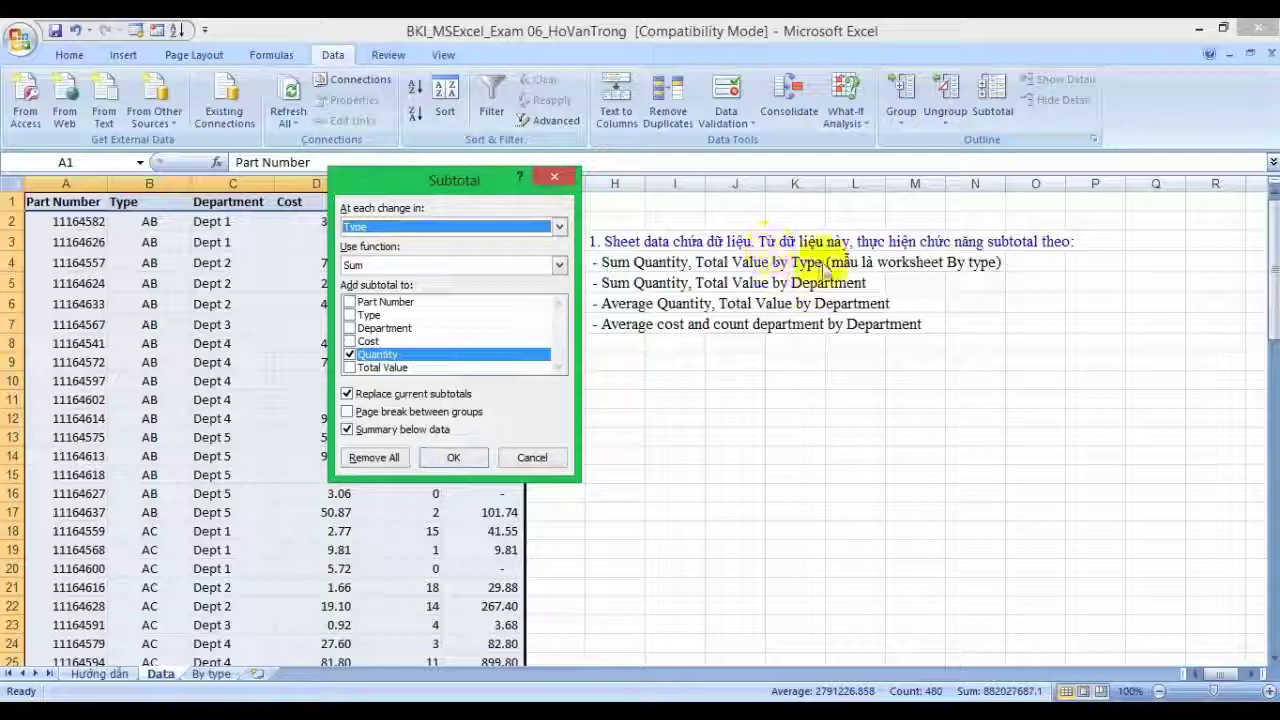
pyautogui.click(560, 265)
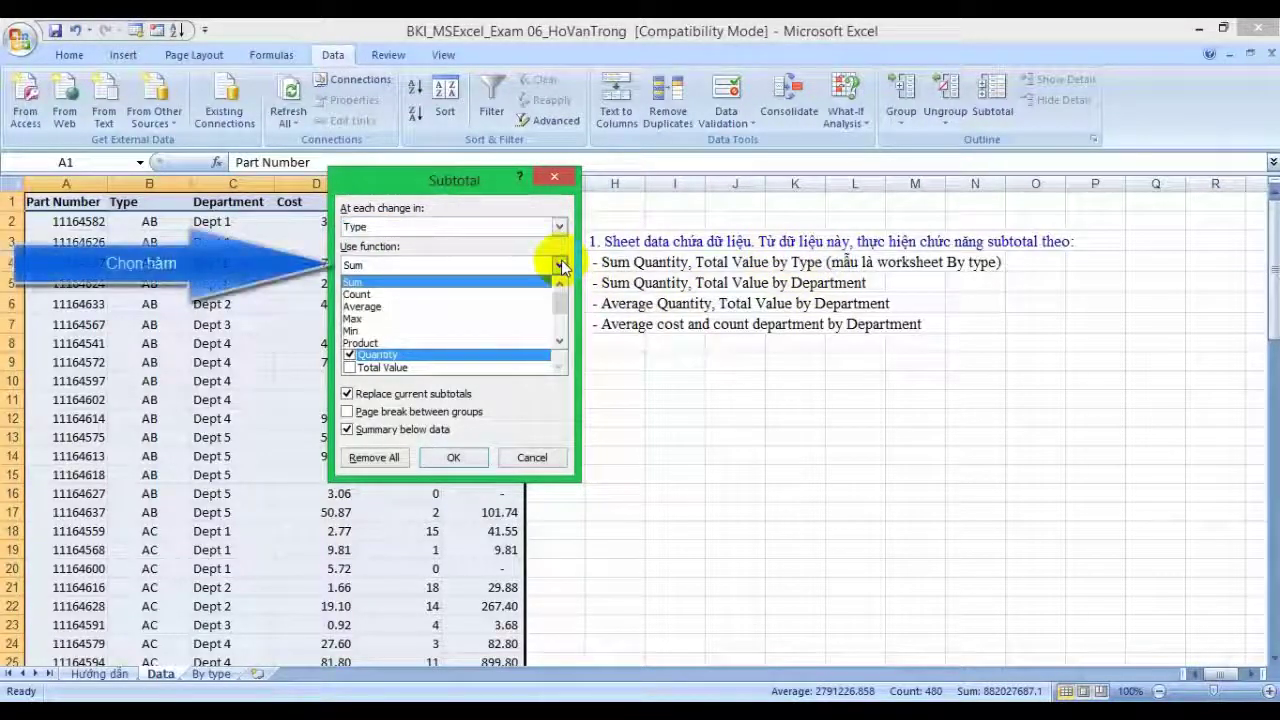
pyautogui.click(448, 283)
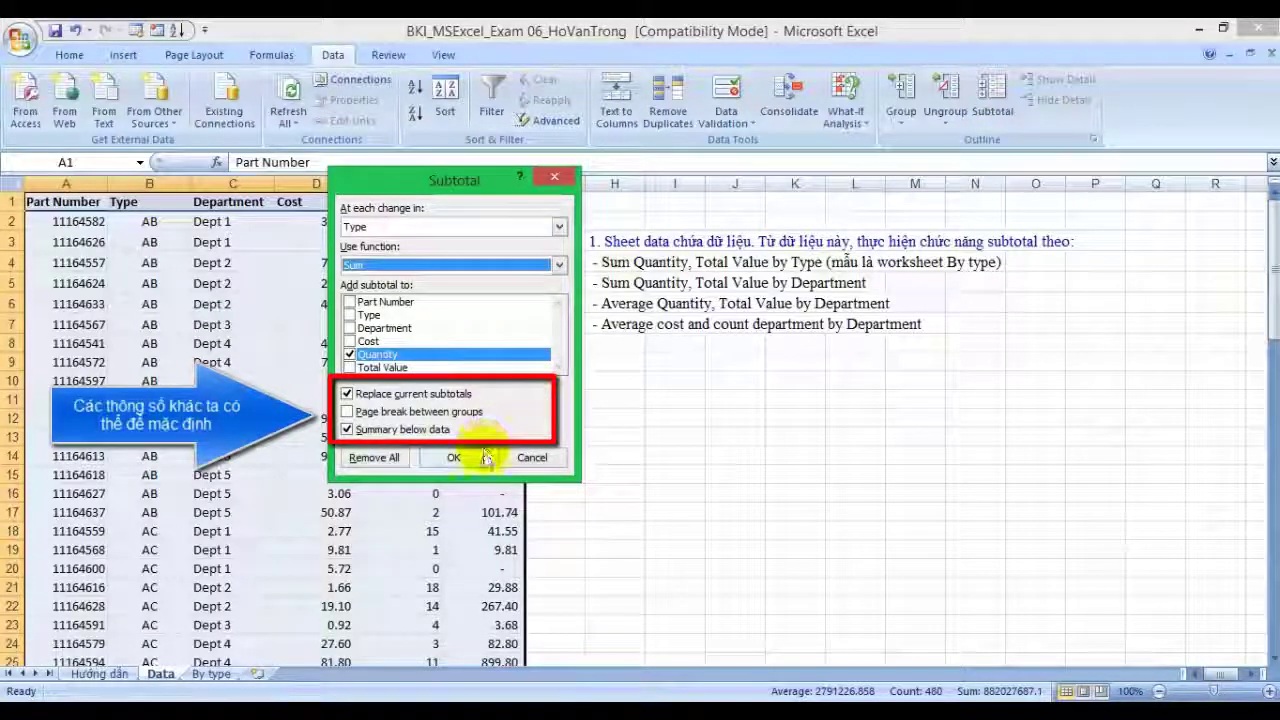
pyautogui.click(466, 459)
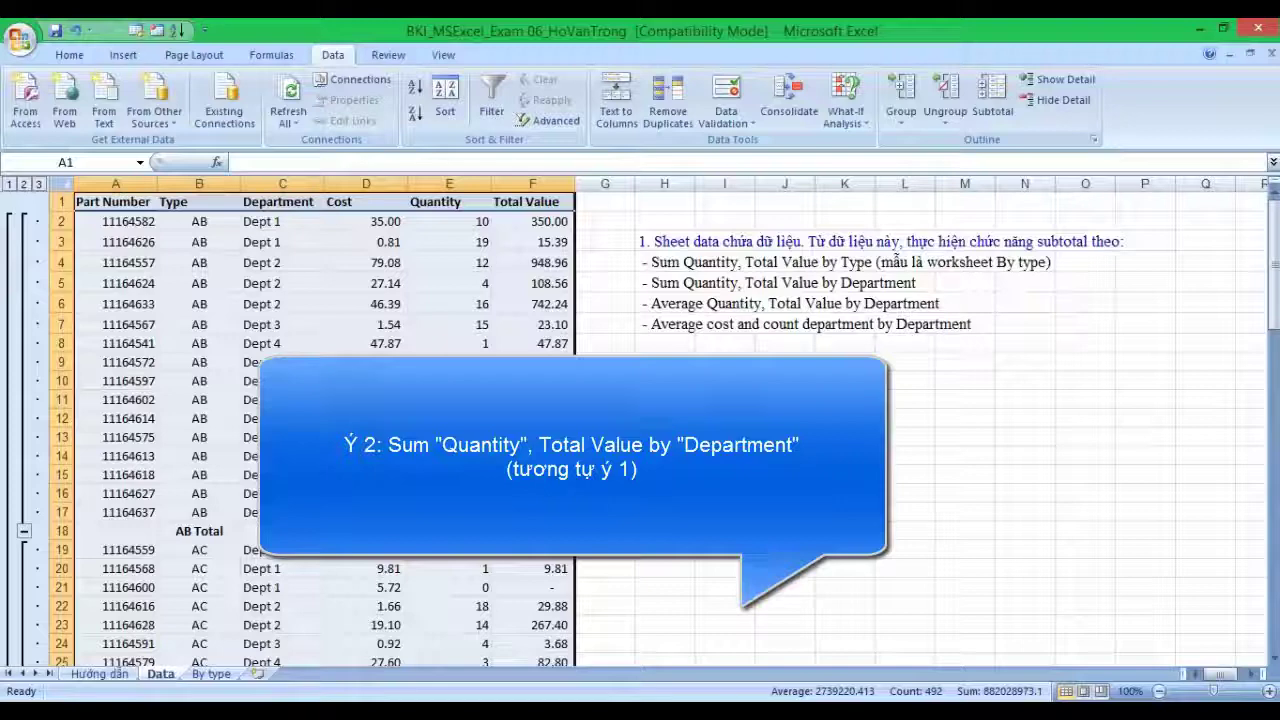
# Select the subtotalled table through the Grand Total row and remove all subtotals.
pyautogui.click(928, 283)
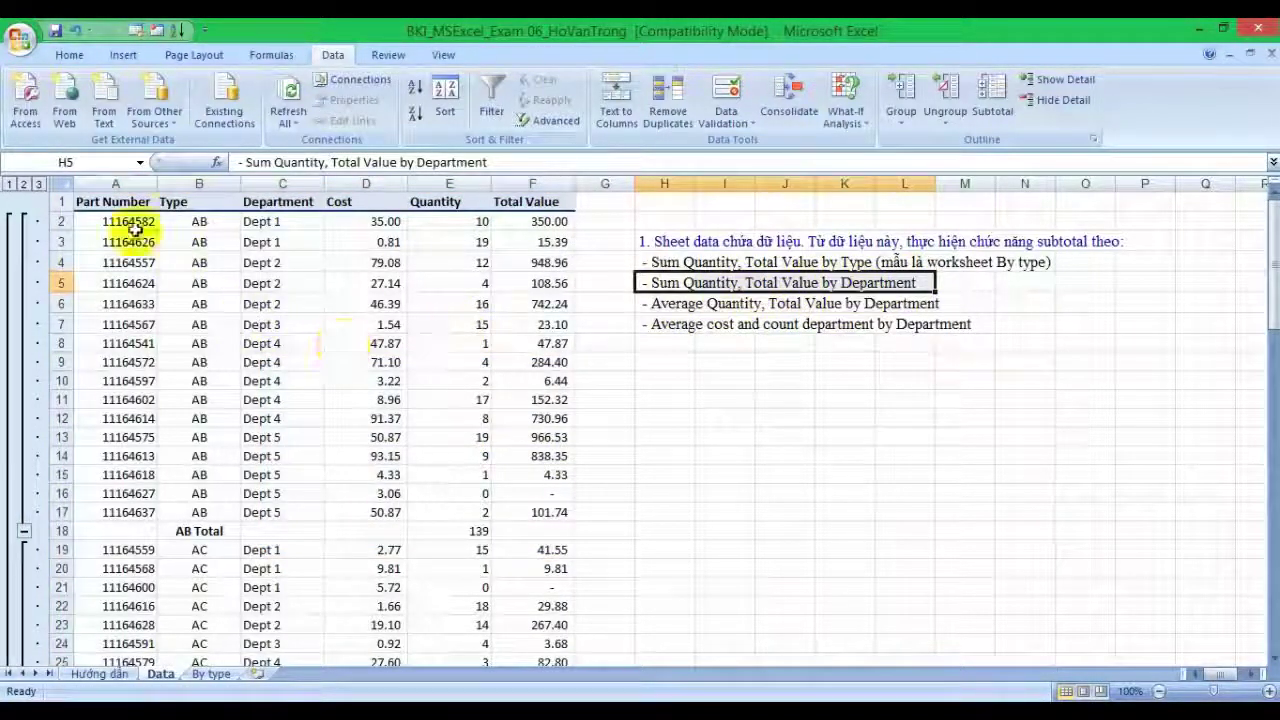
pyautogui.moveTo(107, 203); pyautogui.dragTo(578, 638)
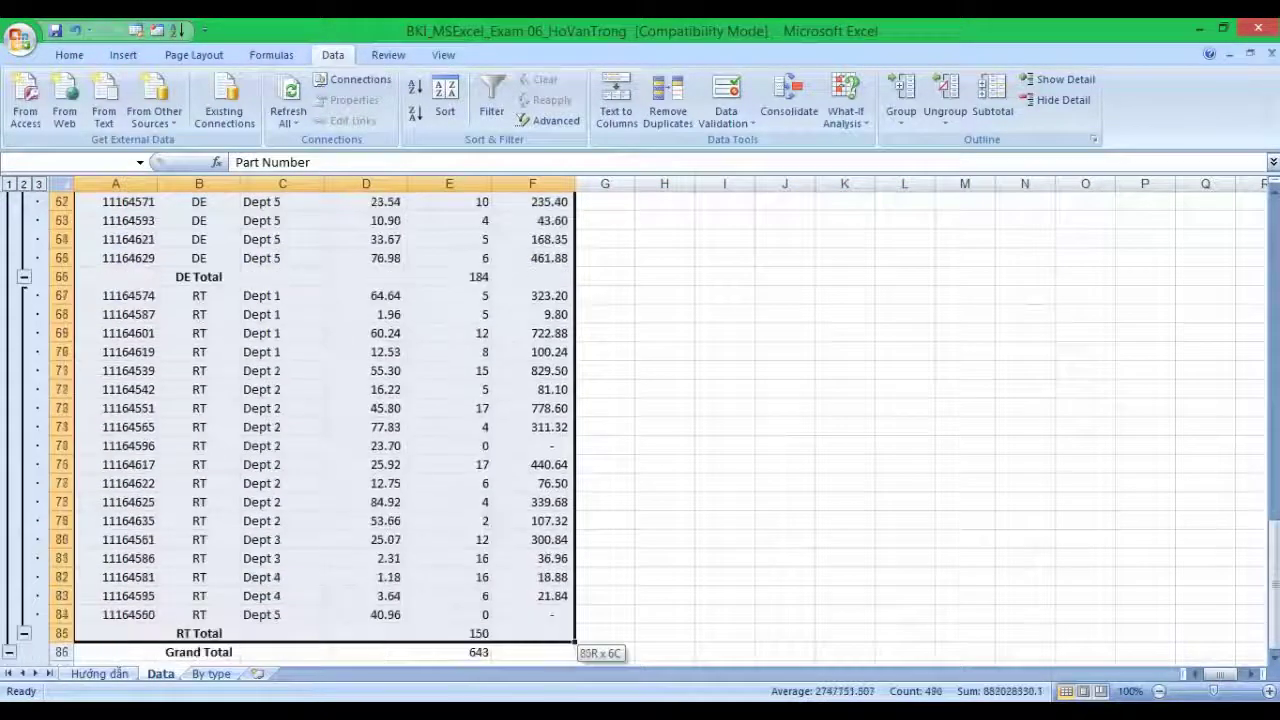
pyautogui.moveTo(578, 638); pyautogui.dragTo(570, 560)
pyautogui.click(992, 100)
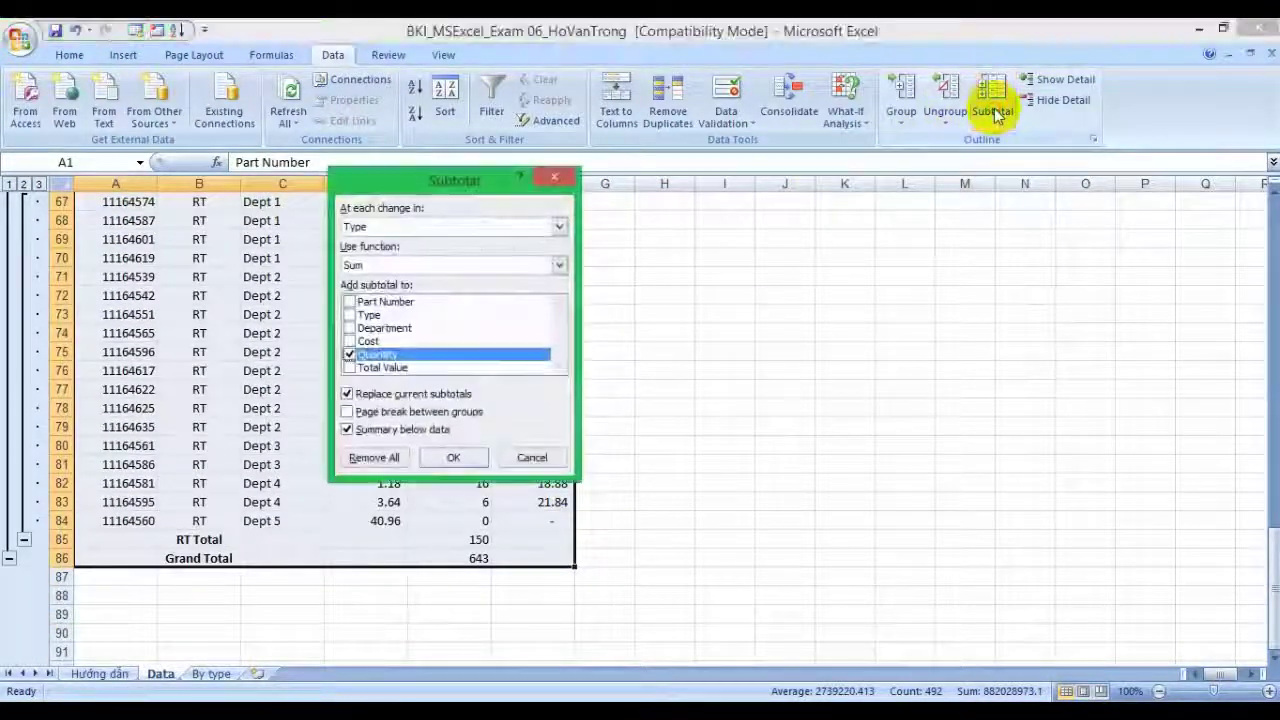
pyautogui.click(369, 458)
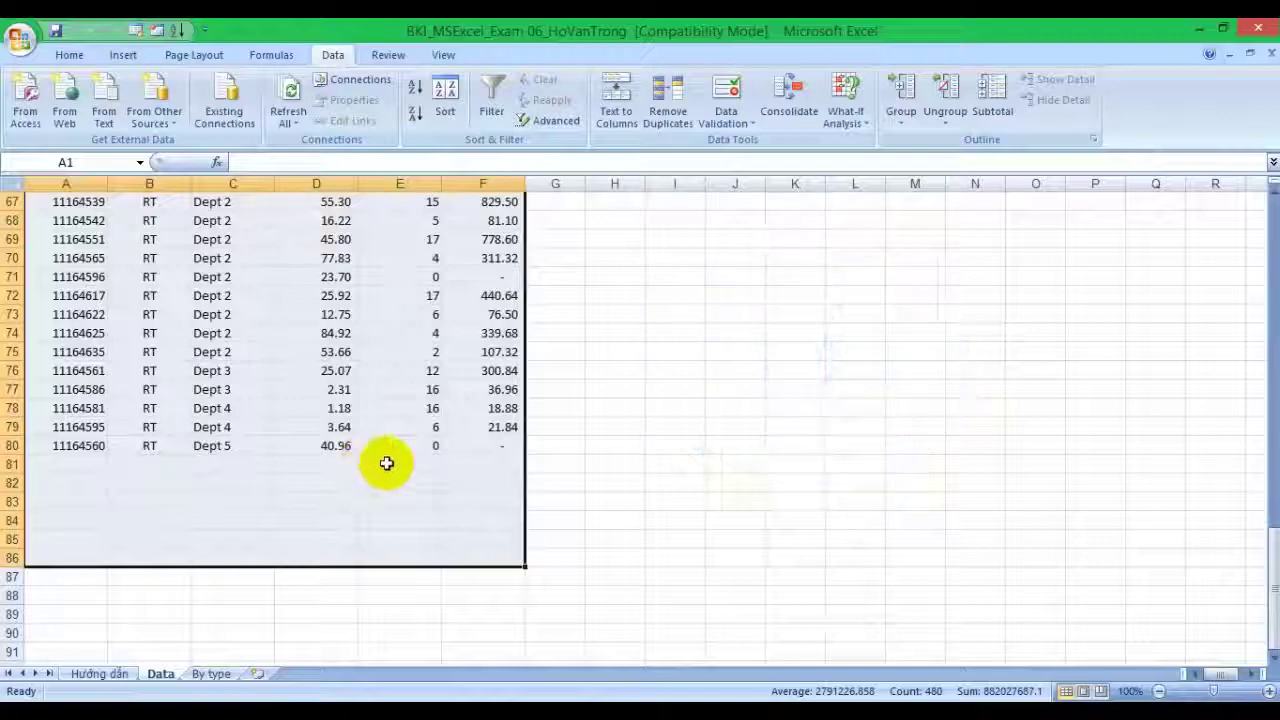
pyautogui.moveTo(525, 566); pyautogui.dragTo(517, 463)
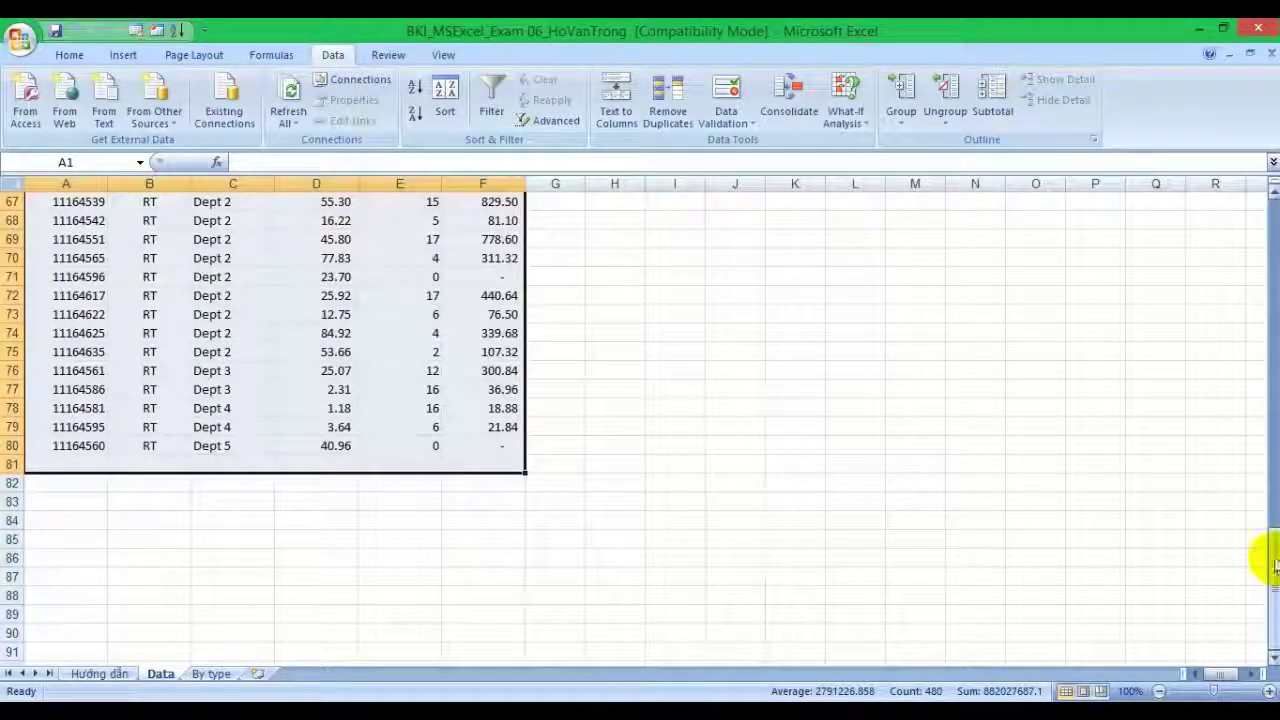
pyautogui.moveTo(1272, 565); pyautogui.dragTo(1272, 215)
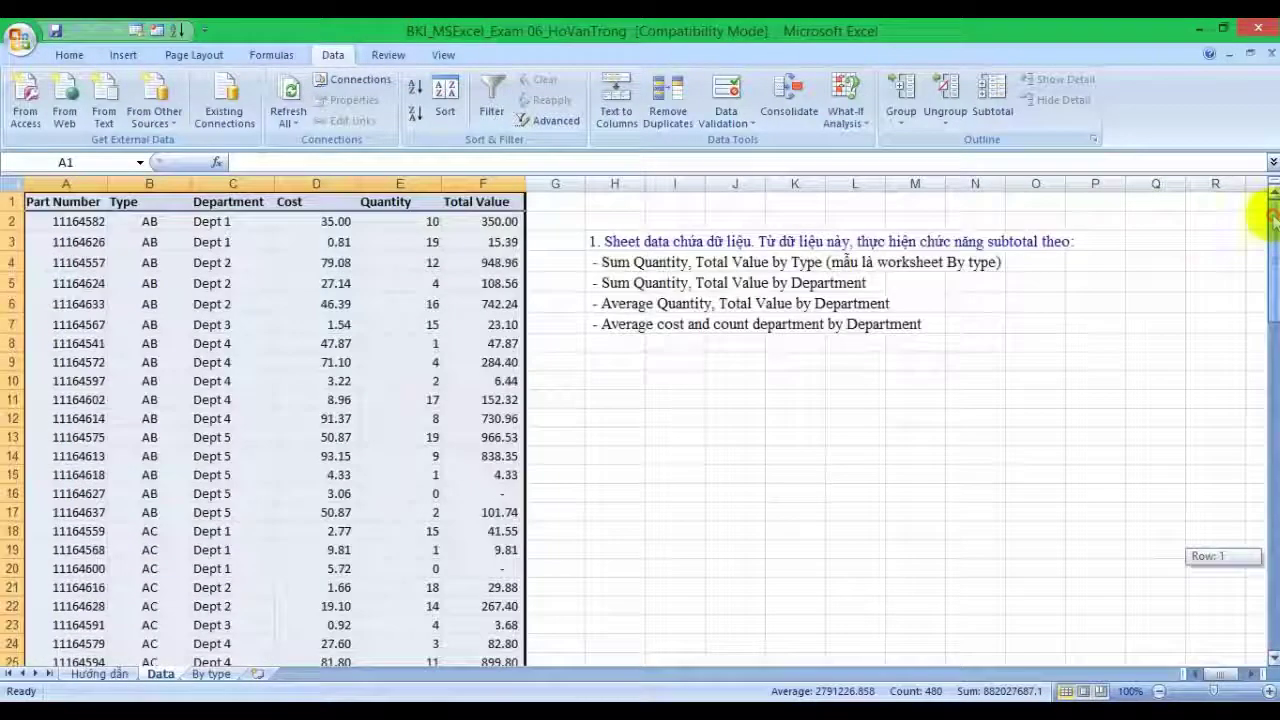
# Dismiss the Subtotal dialog unchanged, then sort the table by Department, A to Z.
pyautogui.click(988, 100)
pyautogui.moveTo(472, 180); pyautogui.dragTo(424, 180)
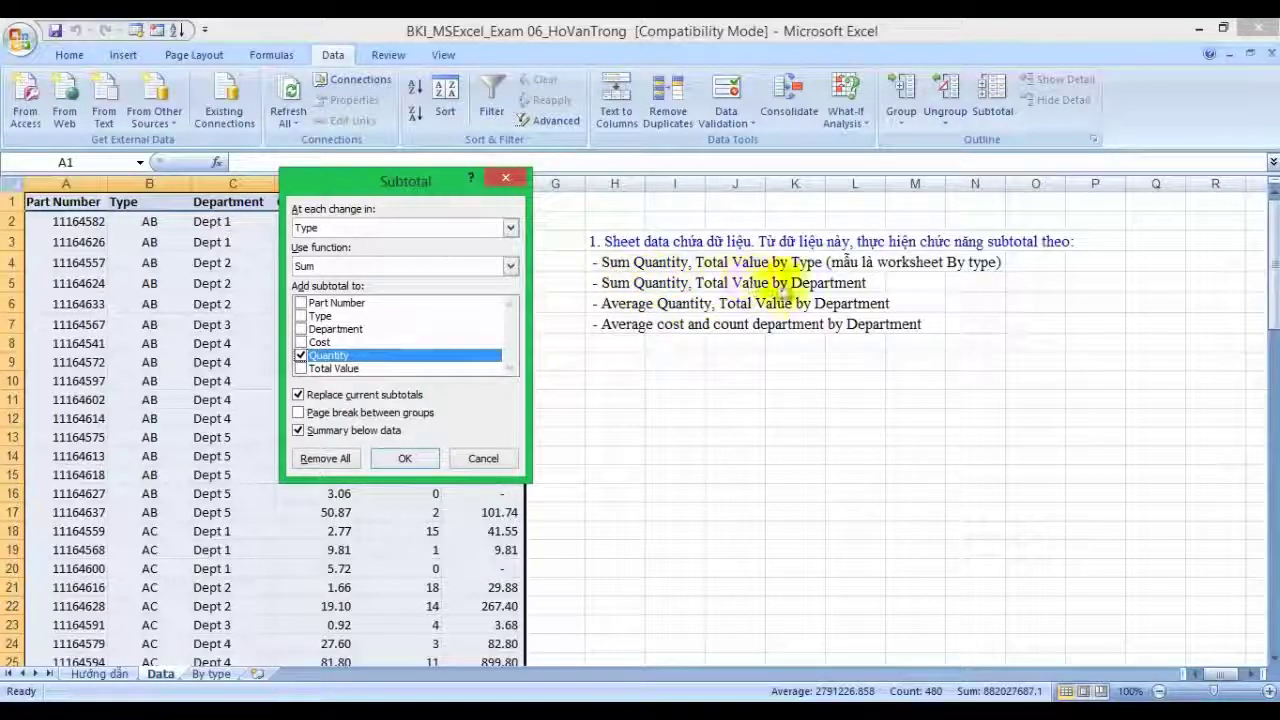
pyautogui.click(505, 177)
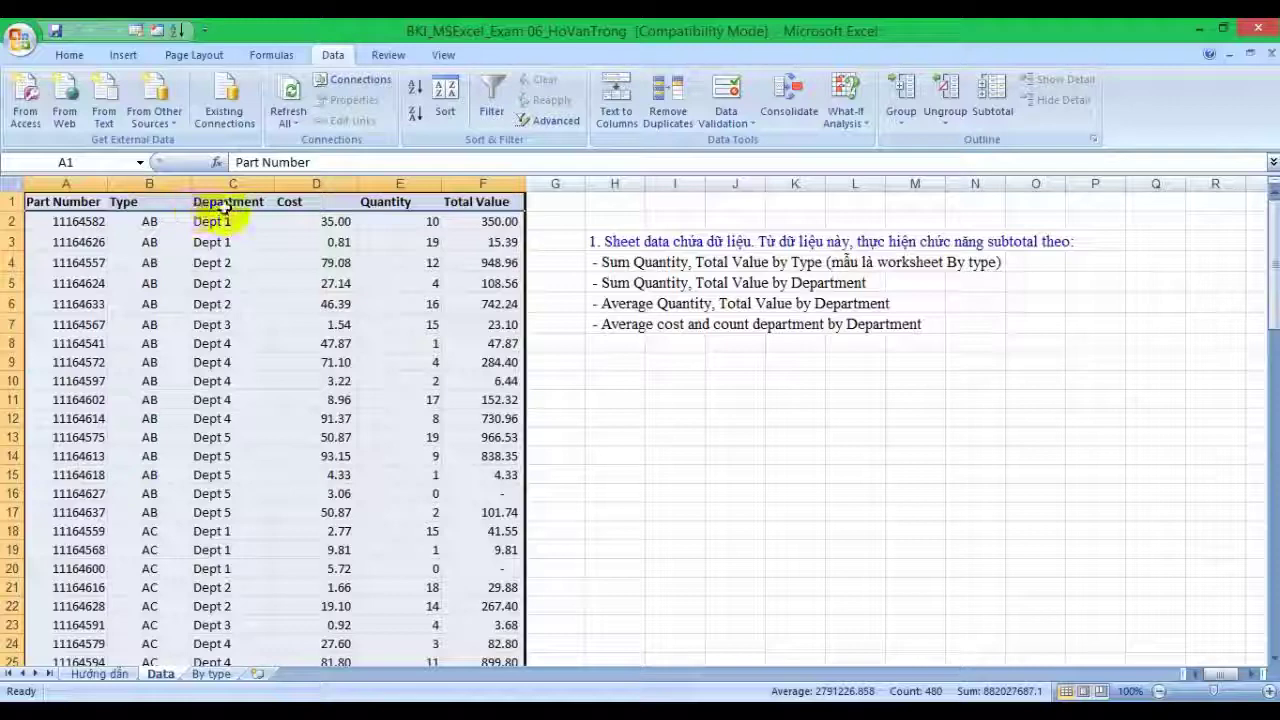
pyautogui.click(445, 100)
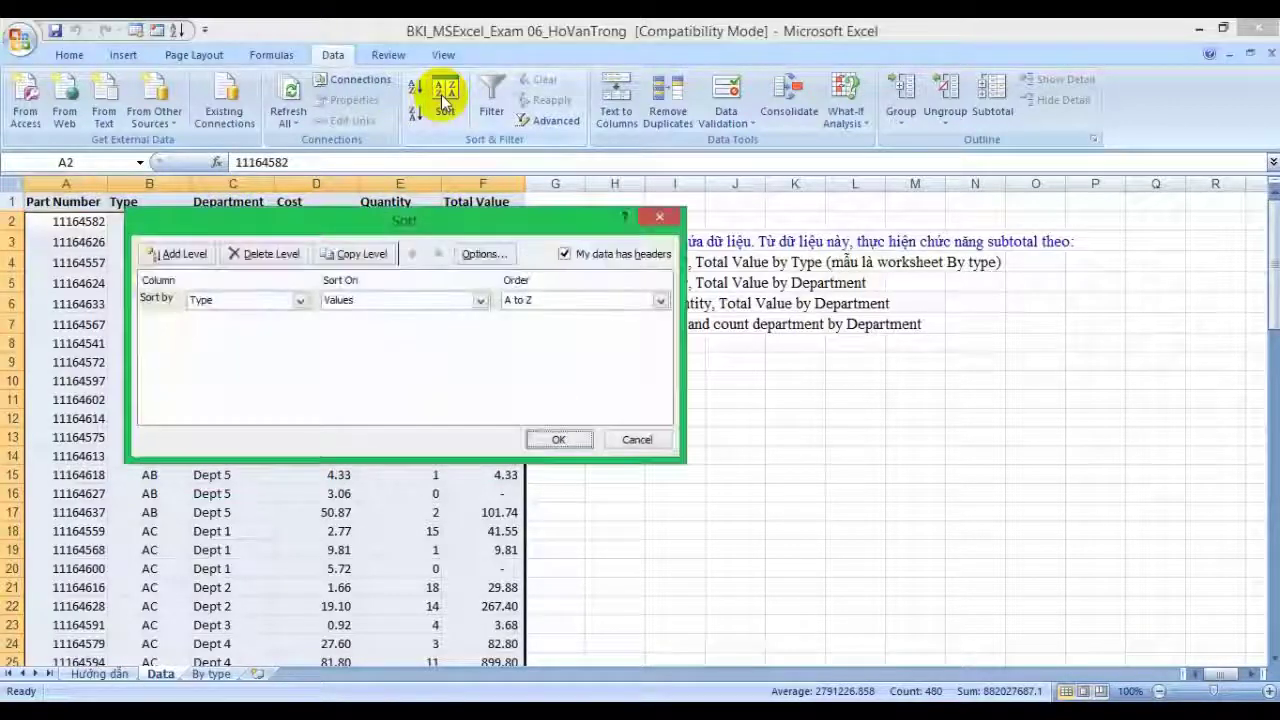
pyautogui.click(300, 300)
pyautogui.click(255, 345)
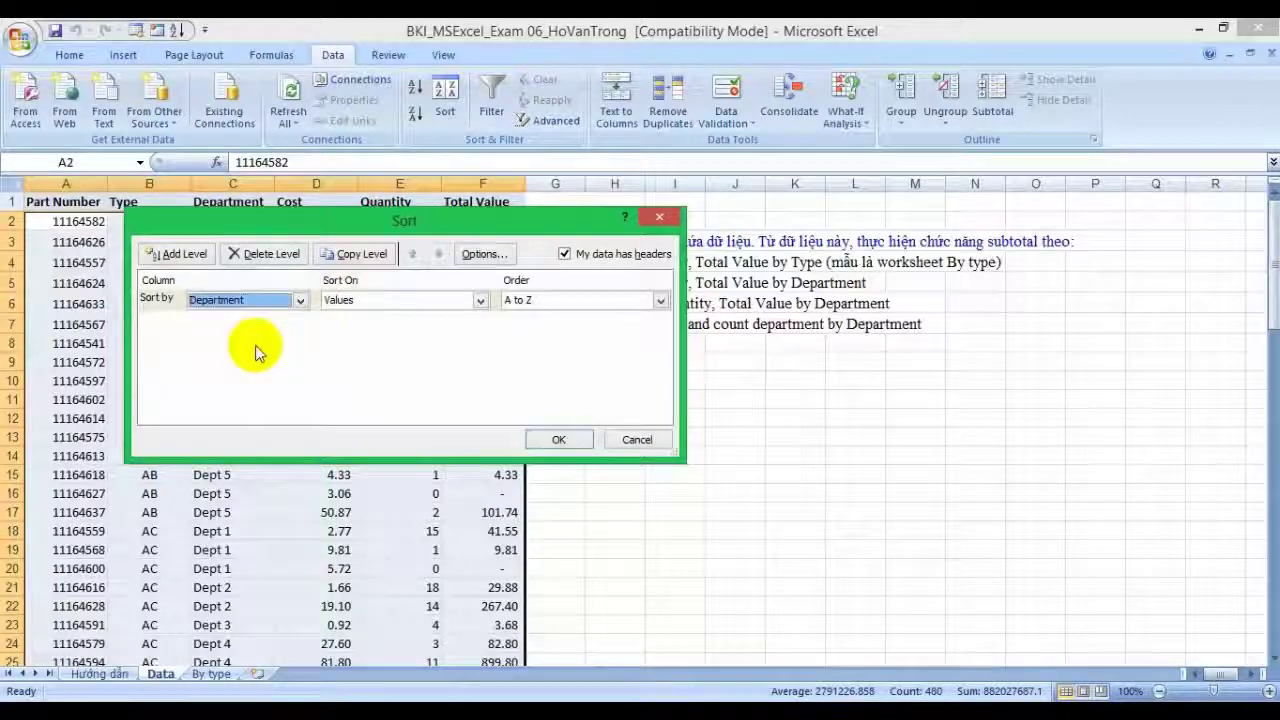
pyautogui.click(559, 440)
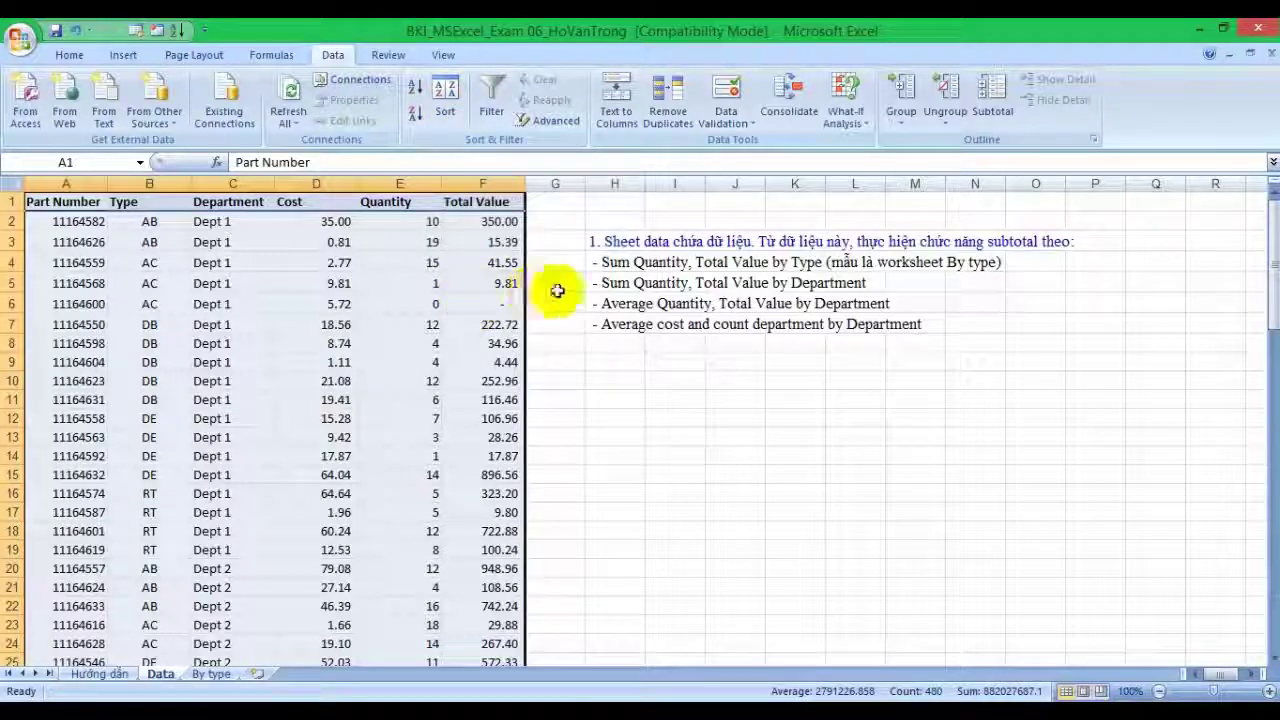
# Subtotal Quantity with Sum at each Department change, giving a Dept 1 Total of 138.
pyautogui.click(990, 100)
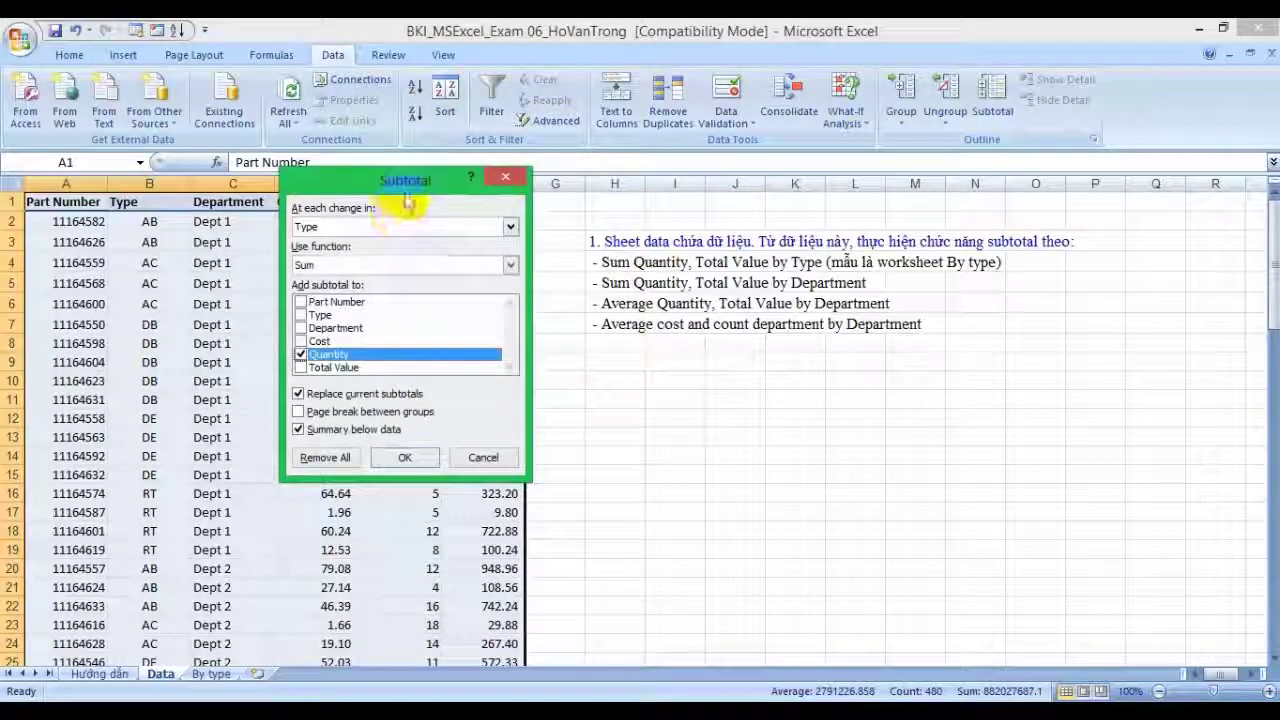
pyautogui.moveTo(403, 192)
pyautogui.mouseDown()
pyautogui.moveTo(463, 200)
pyautogui.moveTo(446, 202)
pyautogui.mouseUp()
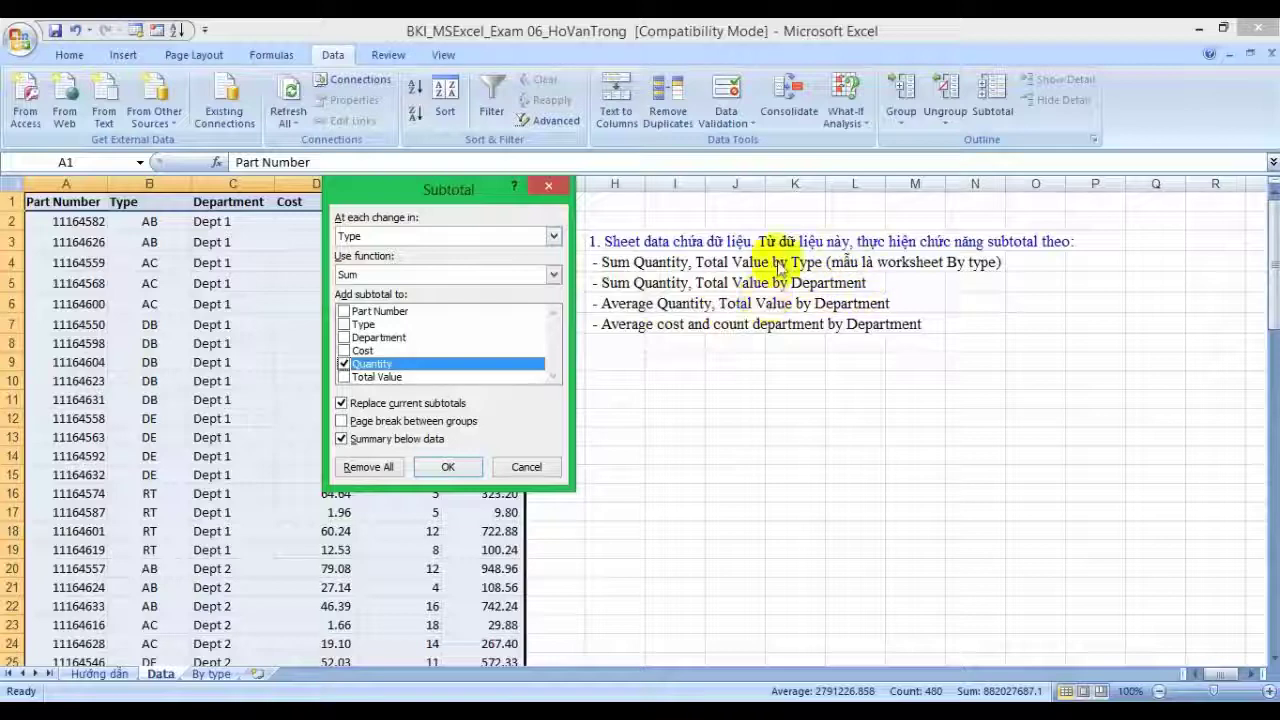
pyautogui.click(553, 237)
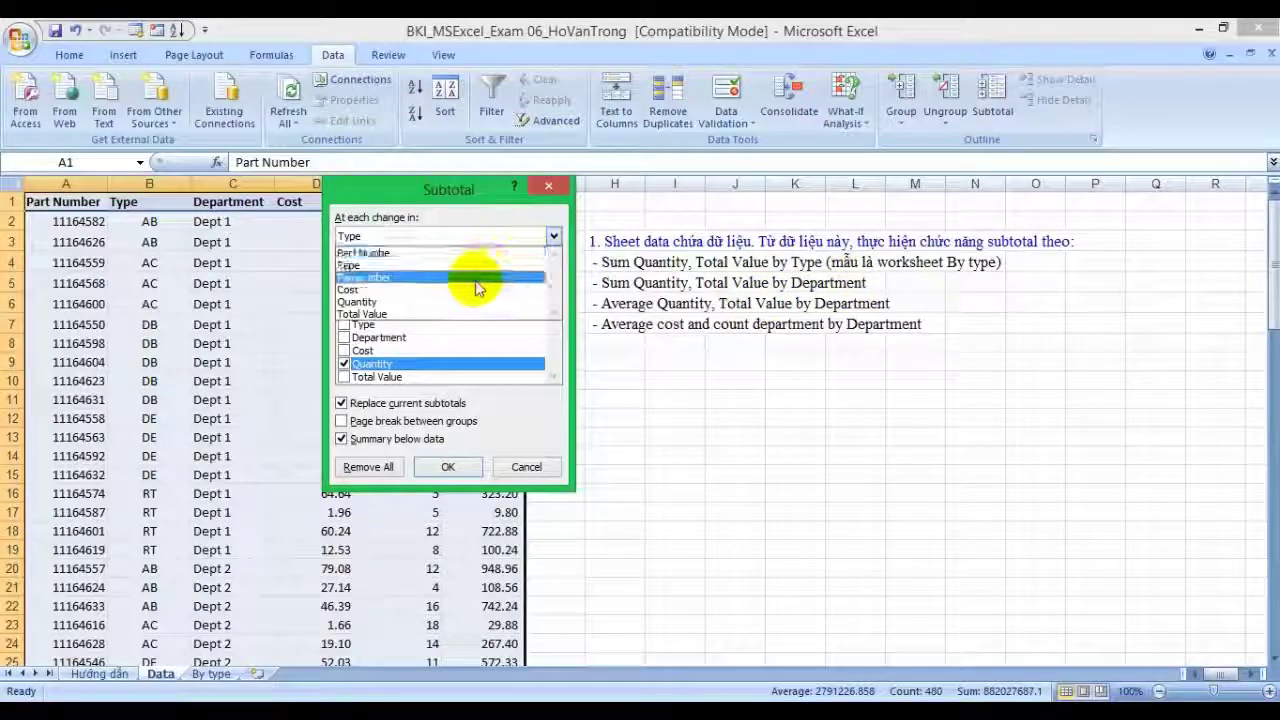
pyautogui.click(472, 279)
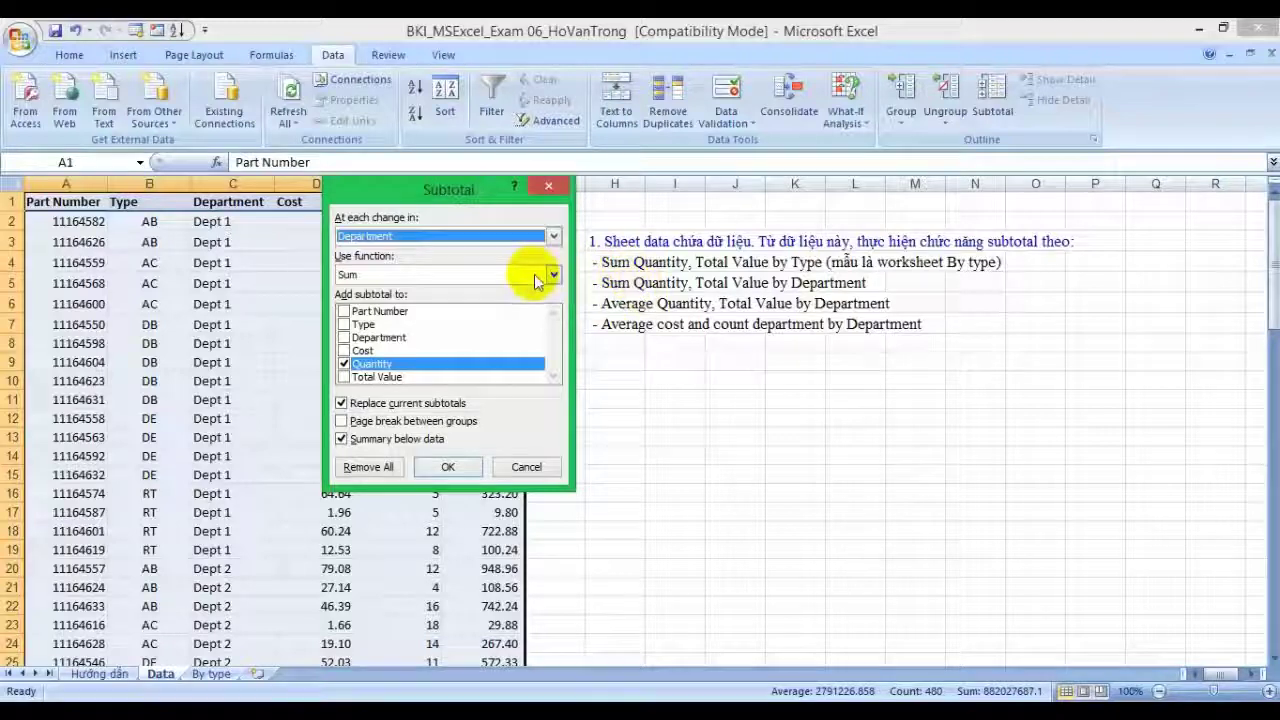
pyautogui.click(552, 274)
pyautogui.click(480, 284)
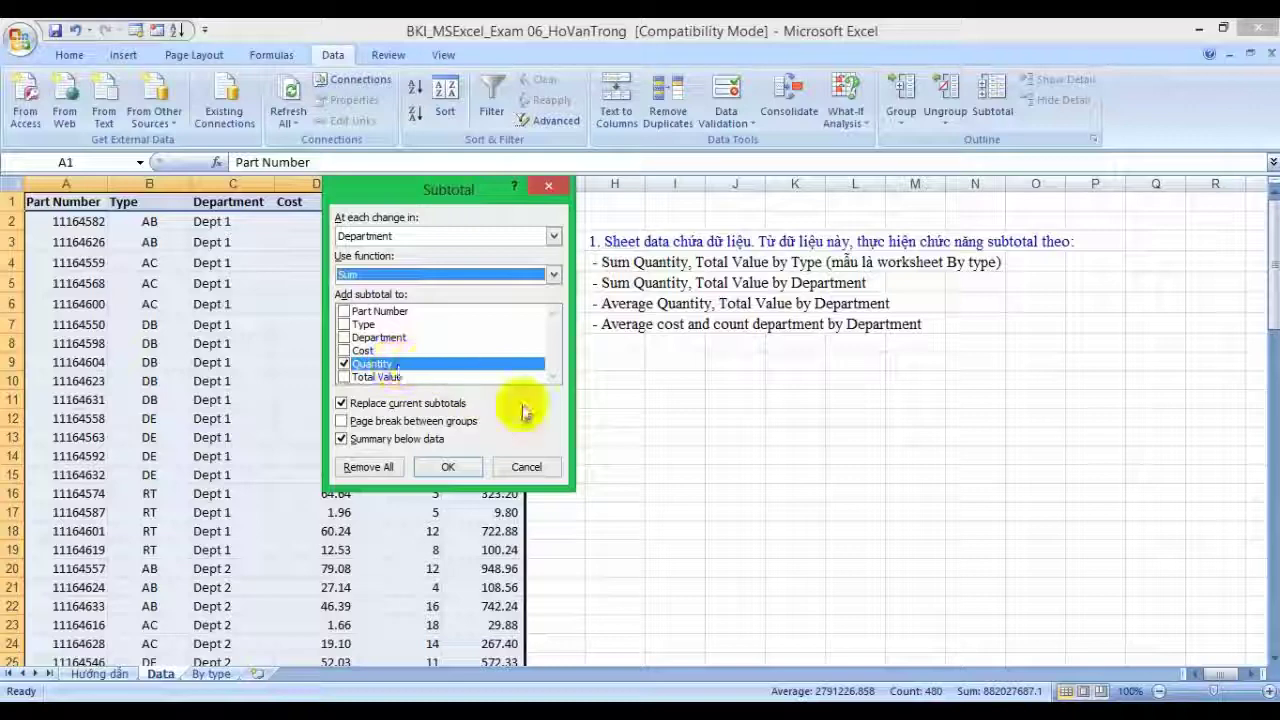
pyautogui.click(470, 470)
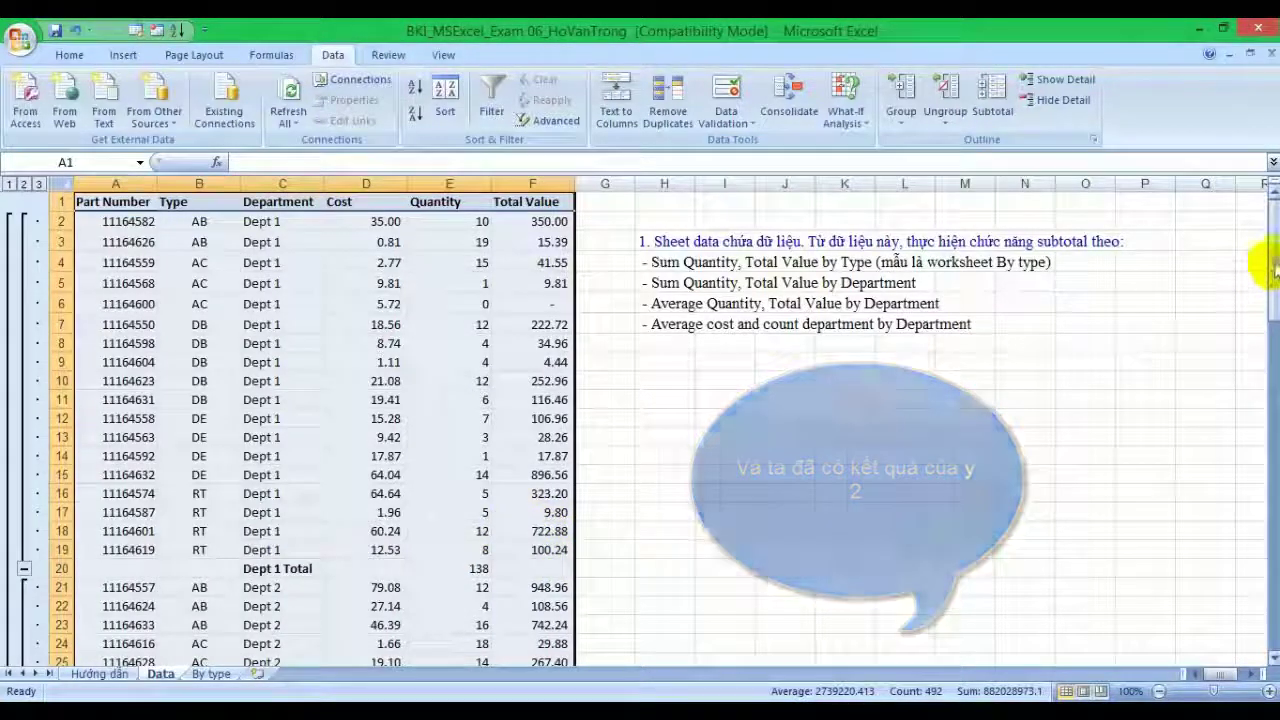
# Scroll through the Department subtotals and reopen the Subtotal dialog.
pyautogui.moveTo(1268, 268)
pyautogui.mouseDown()
pyautogui.moveTo(1270, 588)
pyautogui.moveTo(1268, 252)
pyautogui.mouseUp()
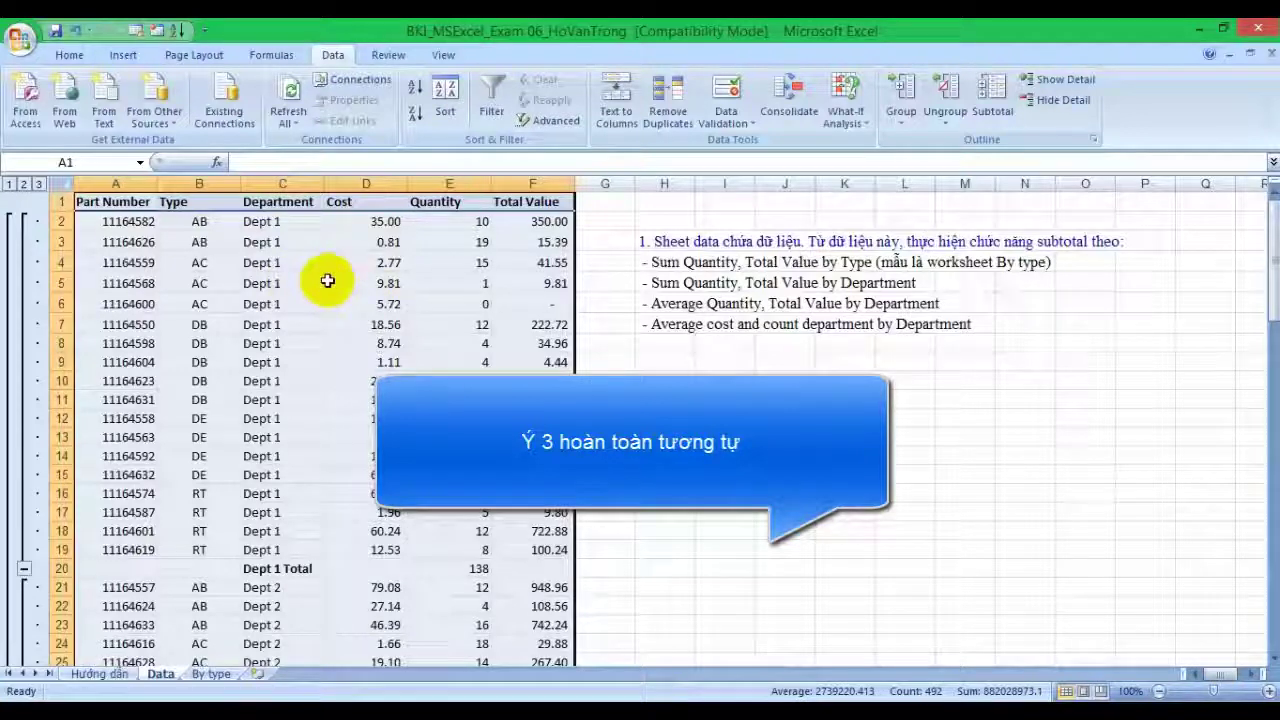
pyautogui.click(990, 98)
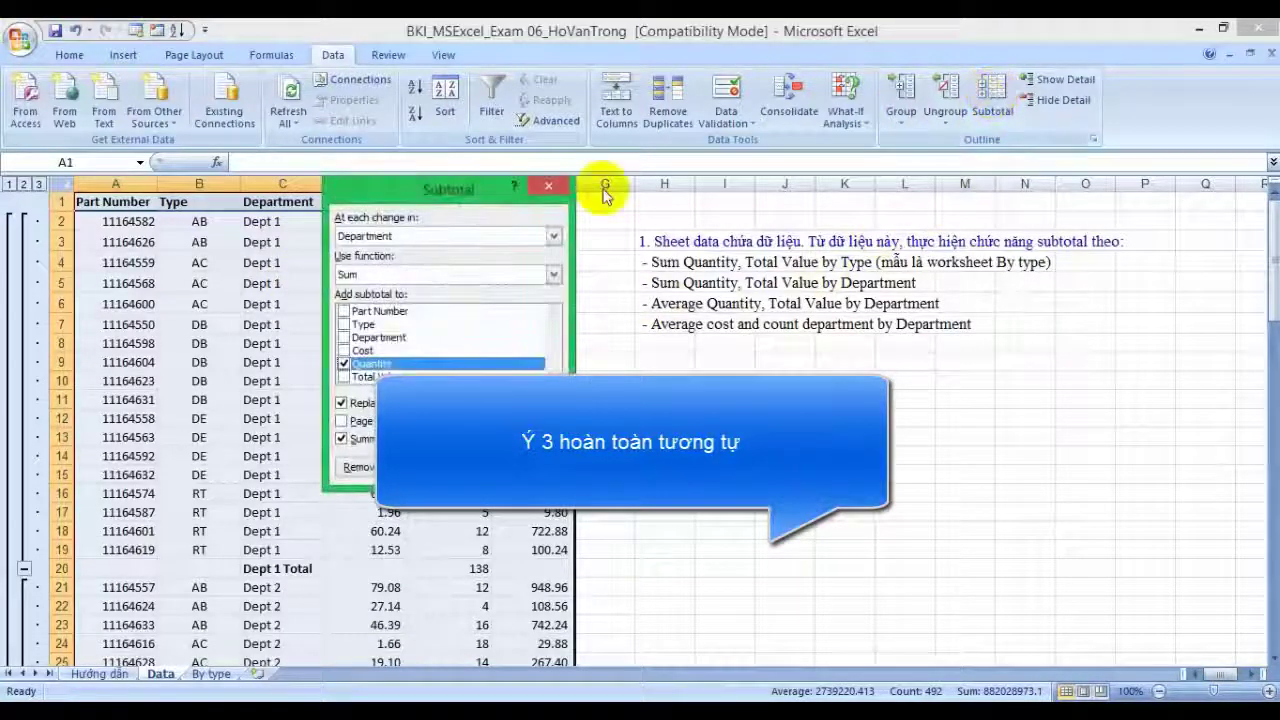
# Remove all Department subtotals, reselect A1:F80, and reopen the Subtotal dialog.
pyautogui.click(356, 466)
pyautogui.moveTo(650, 322); pyautogui.dragTo(912, 324)
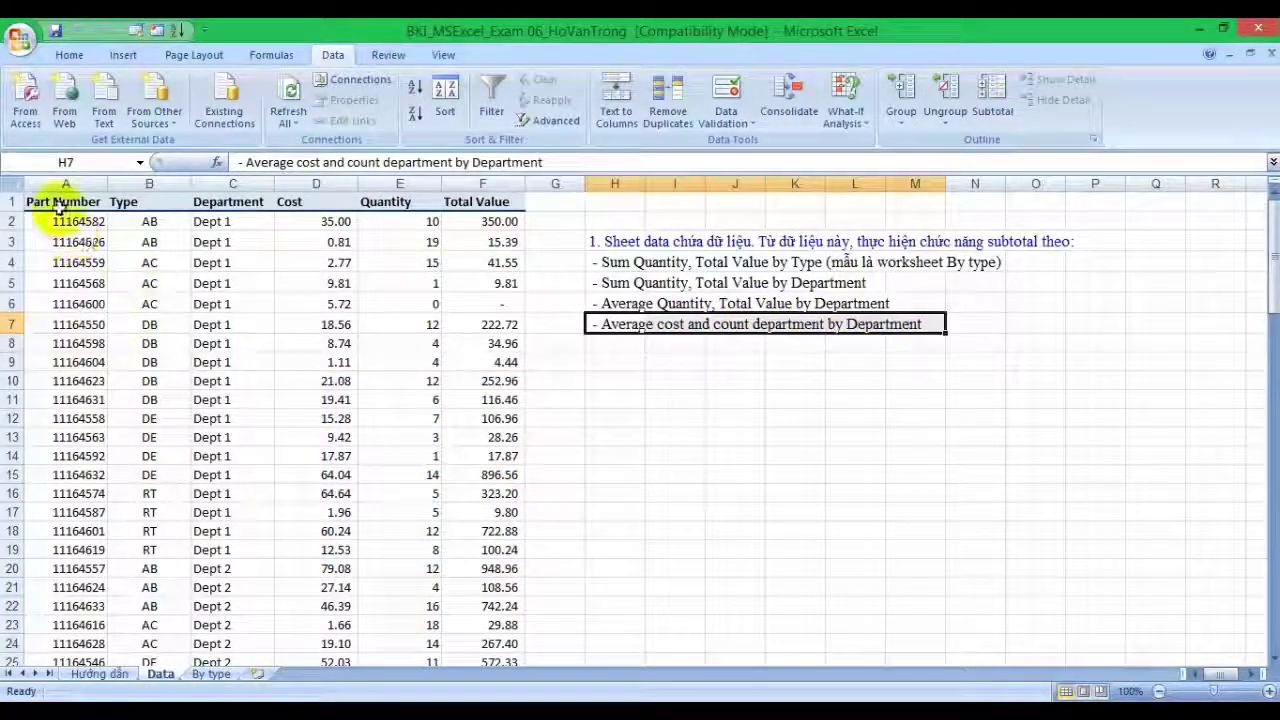
pyautogui.moveTo(58, 205); pyautogui.dragTo(524, 650)
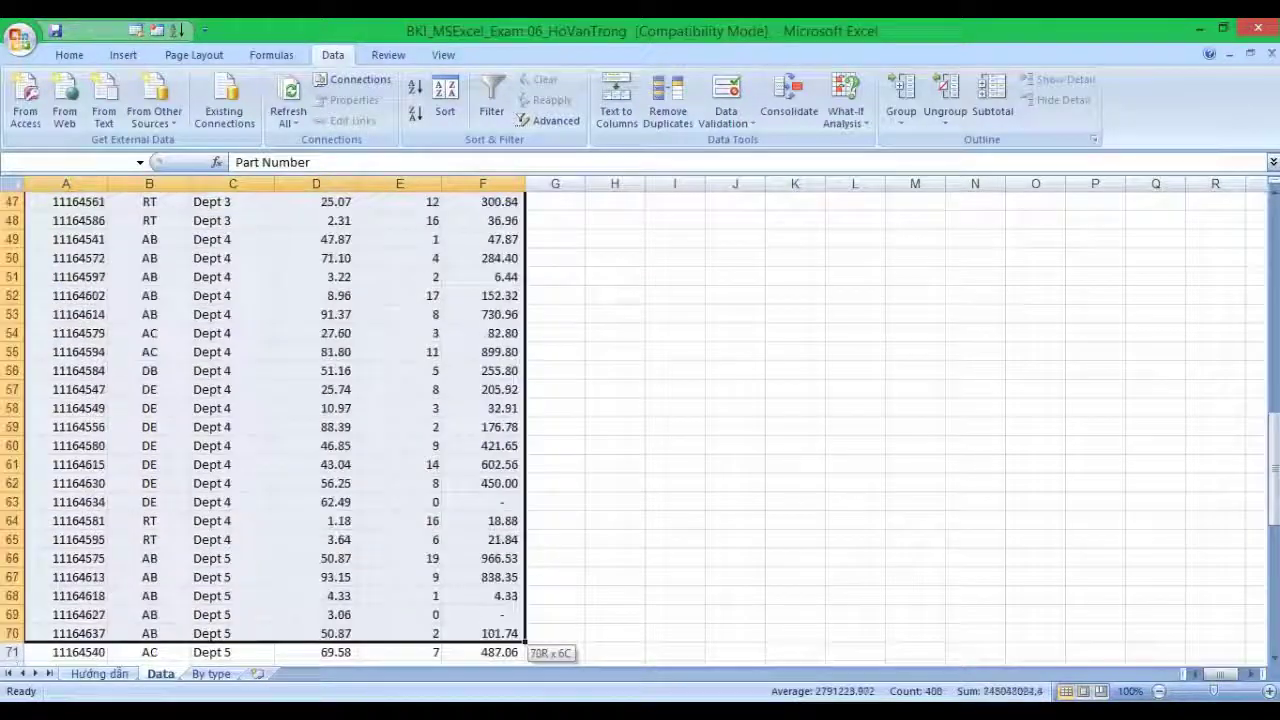
pyautogui.moveTo(524, 650); pyautogui.dragTo(486, 642)
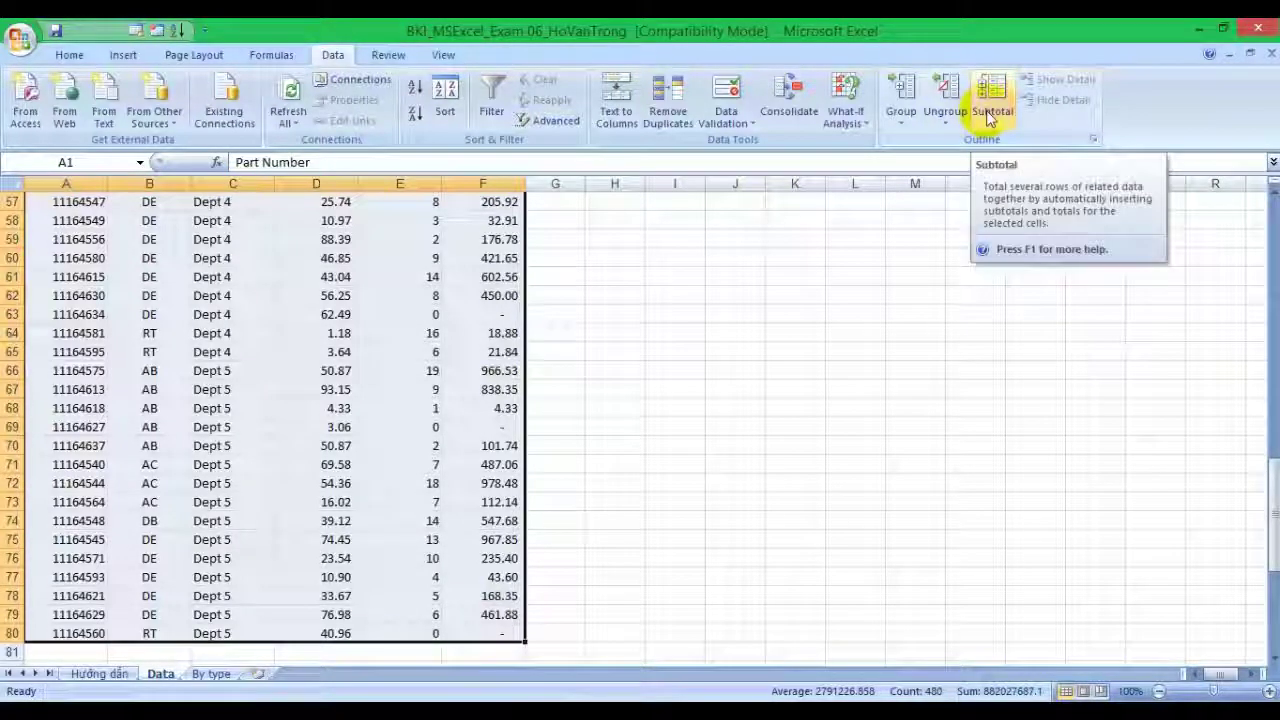
pyautogui.moveTo(1265, 491); pyautogui.dragTo(1257, 232)
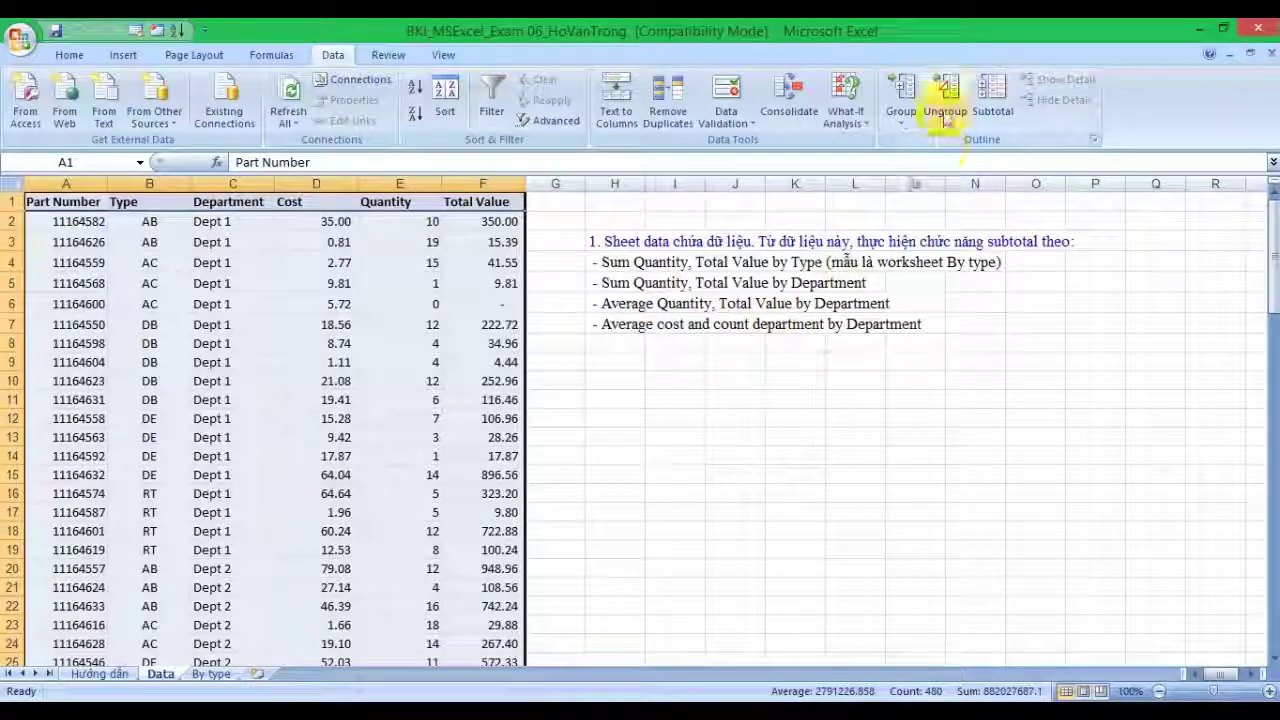
pyautogui.click(990, 104)
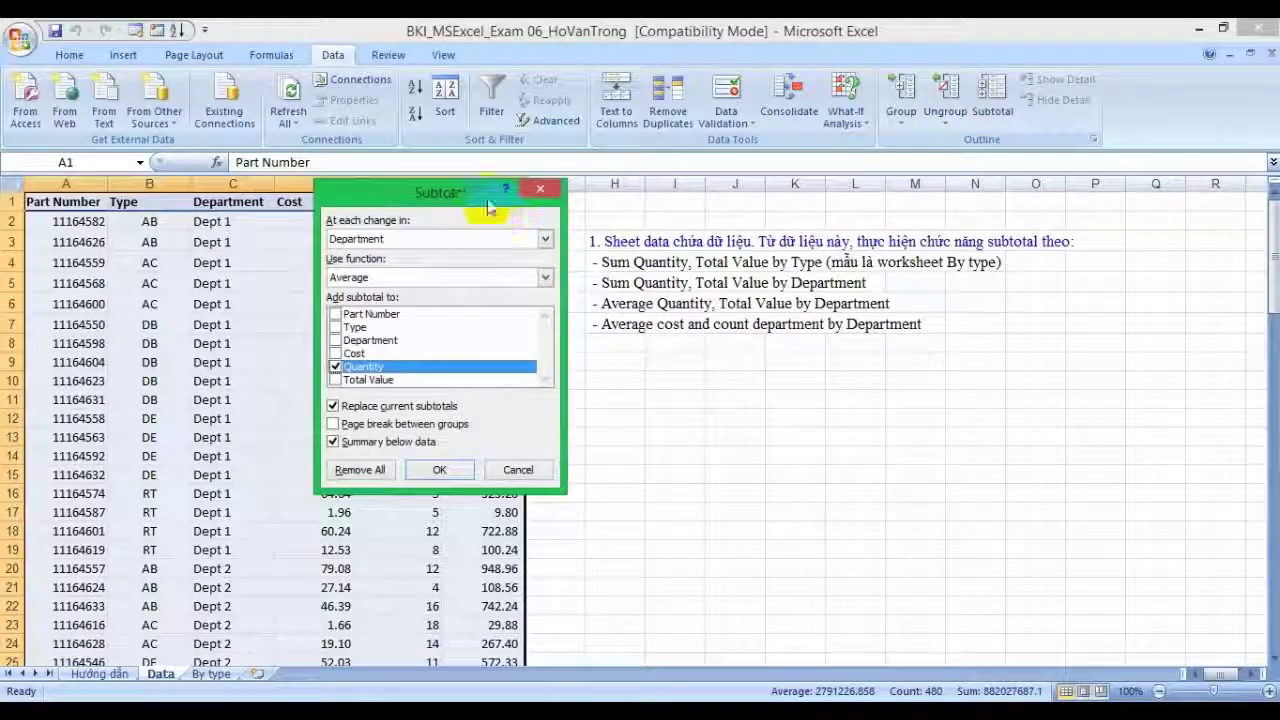
# Subtotal Cost with Average at each Department change instead of Quantity; Dept 1 shows 20.50.
pyautogui.moveTo(488, 207); pyautogui.dragTo(460, 202)
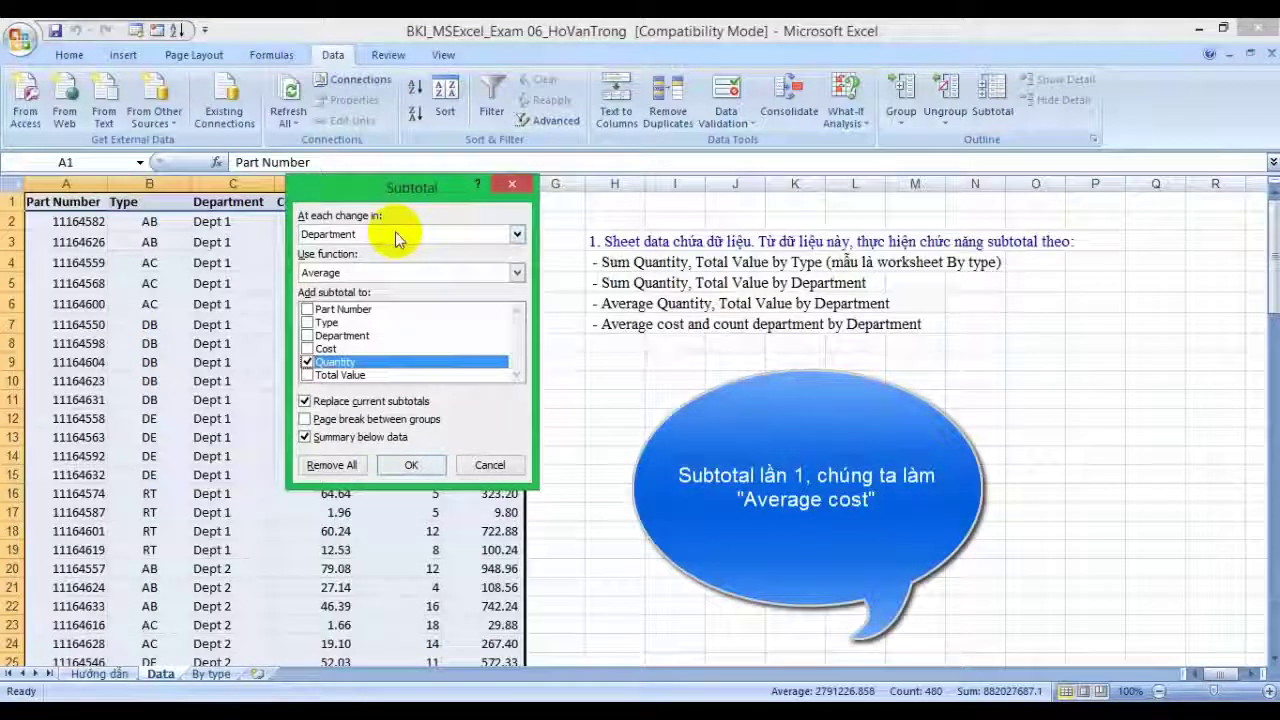
pyautogui.click(517, 234)
pyautogui.click(517, 234)
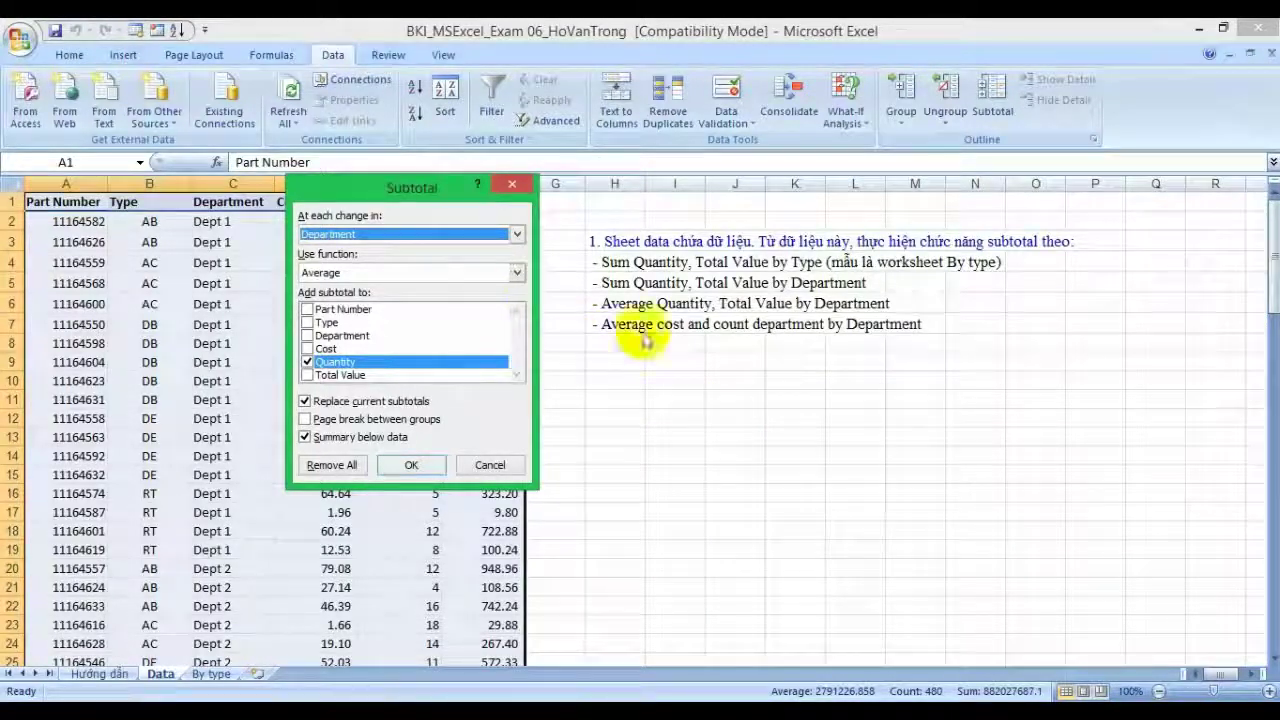
pyautogui.click(516, 272)
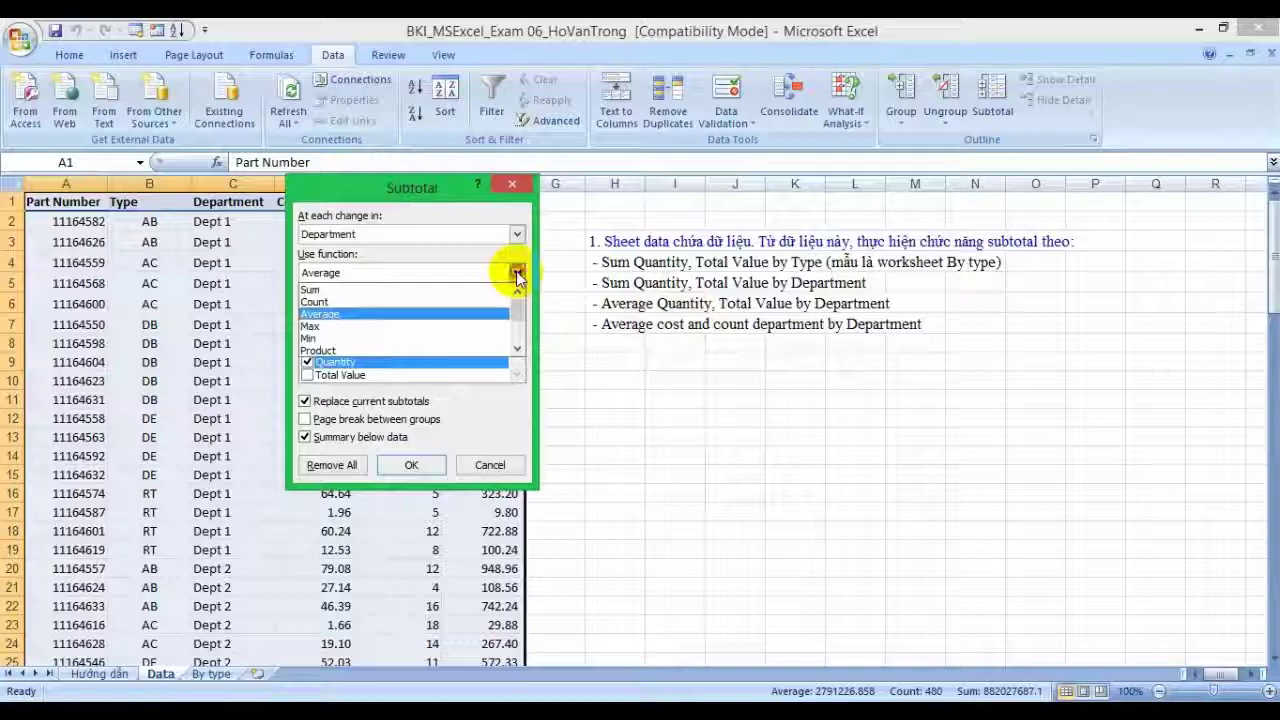
pyautogui.click(516, 272)
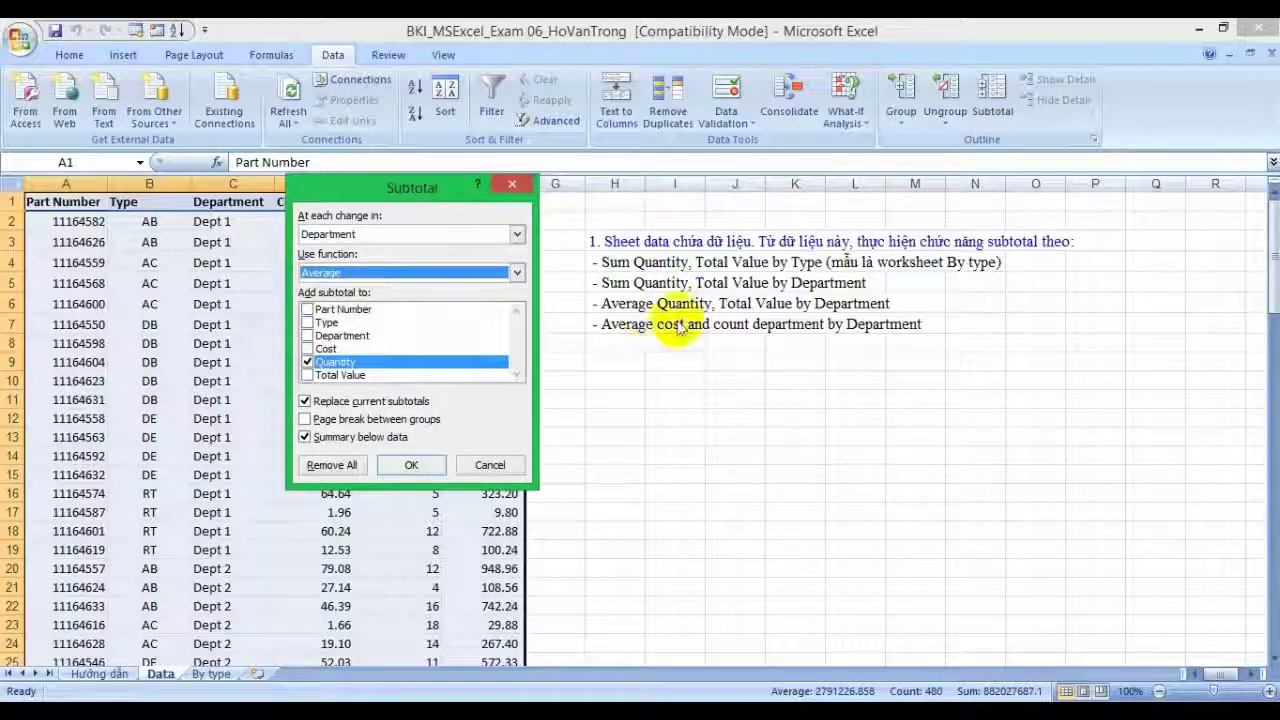
pyautogui.click(307, 361)
pyautogui.click(307, 348)
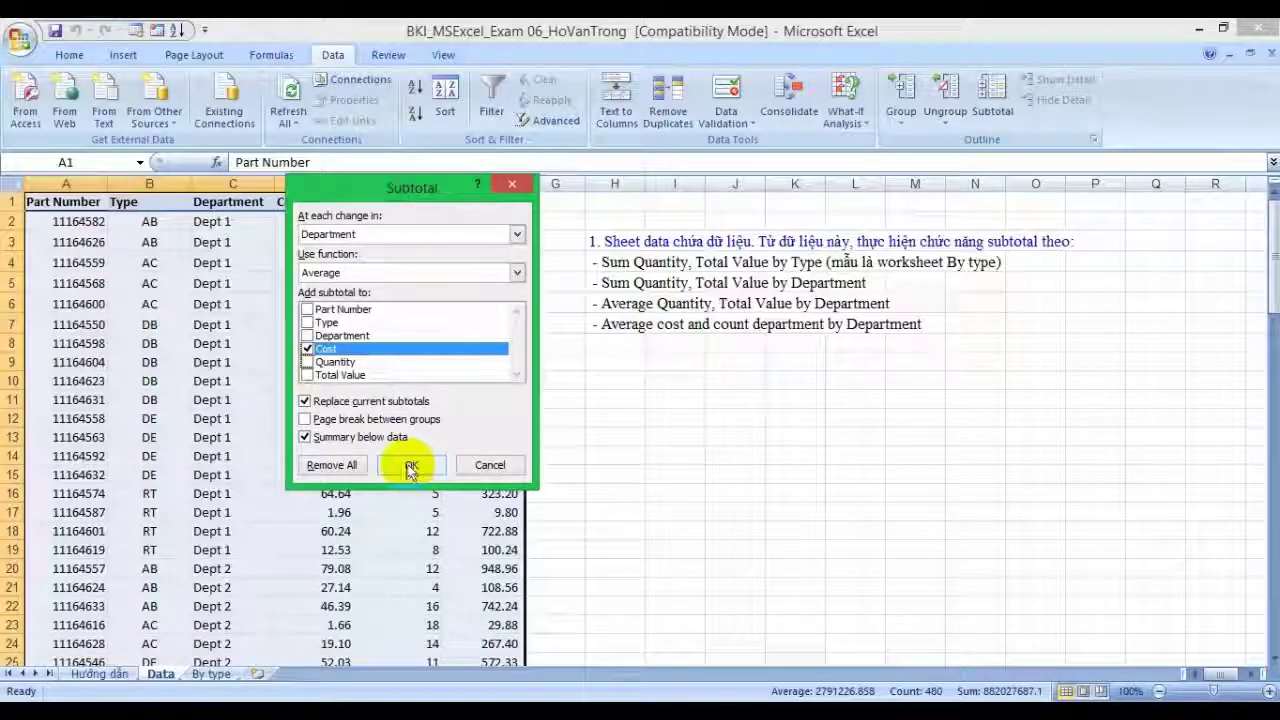
pyautogui.click(409, 465)
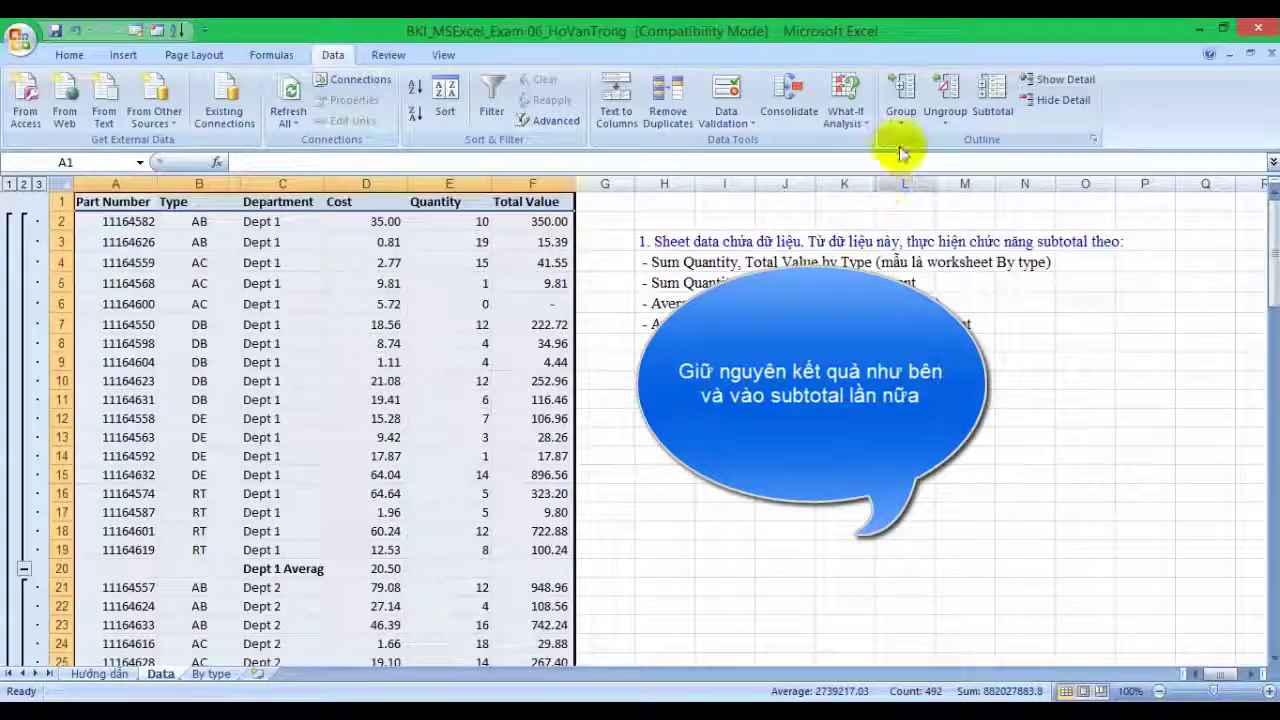
# Add Count subtotals on Department instead of Cost, keeping the existing average subtotals instead of replacing them.
pyautogui.click(990, 92)
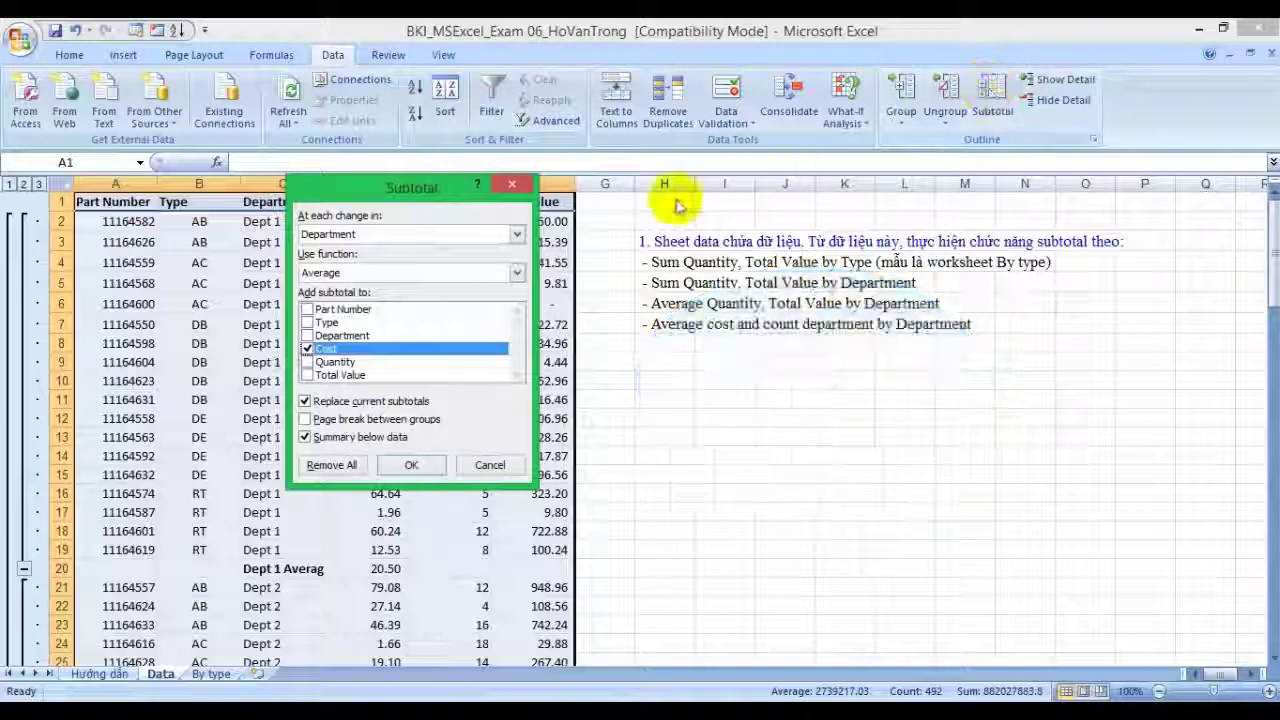
pyautogui.click(370, 271)
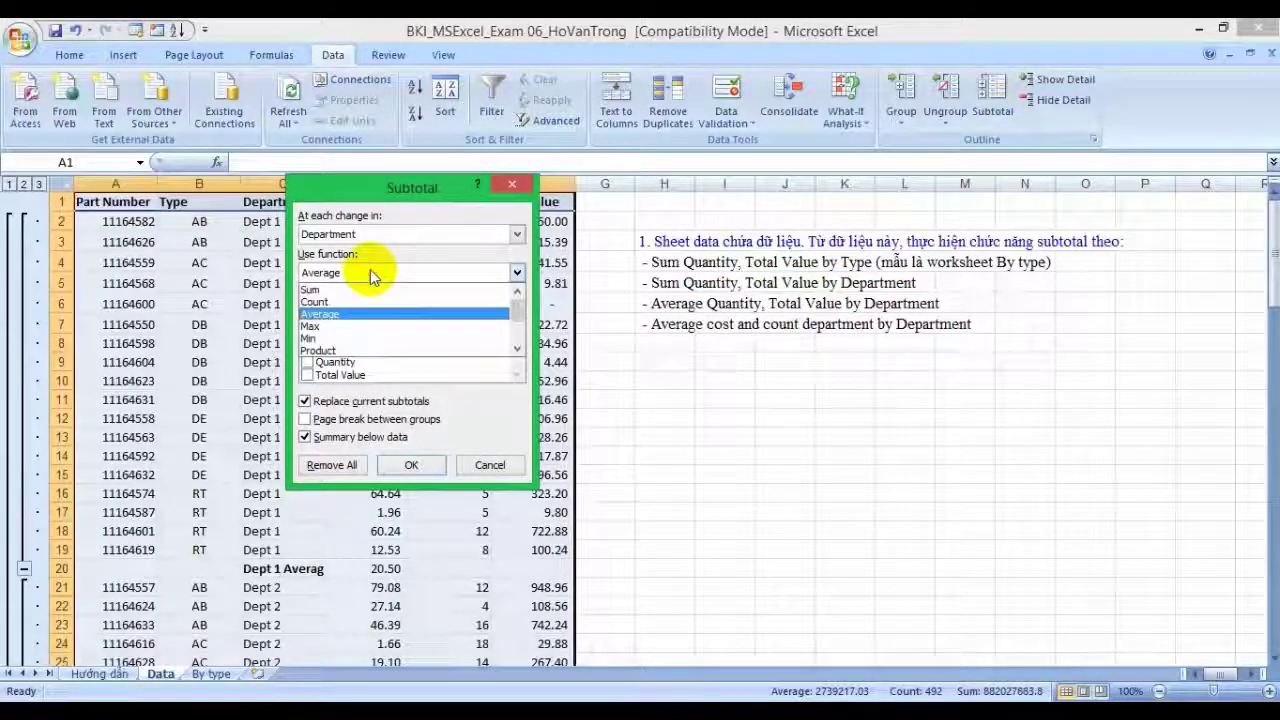
pyautogui.click(366, 302)
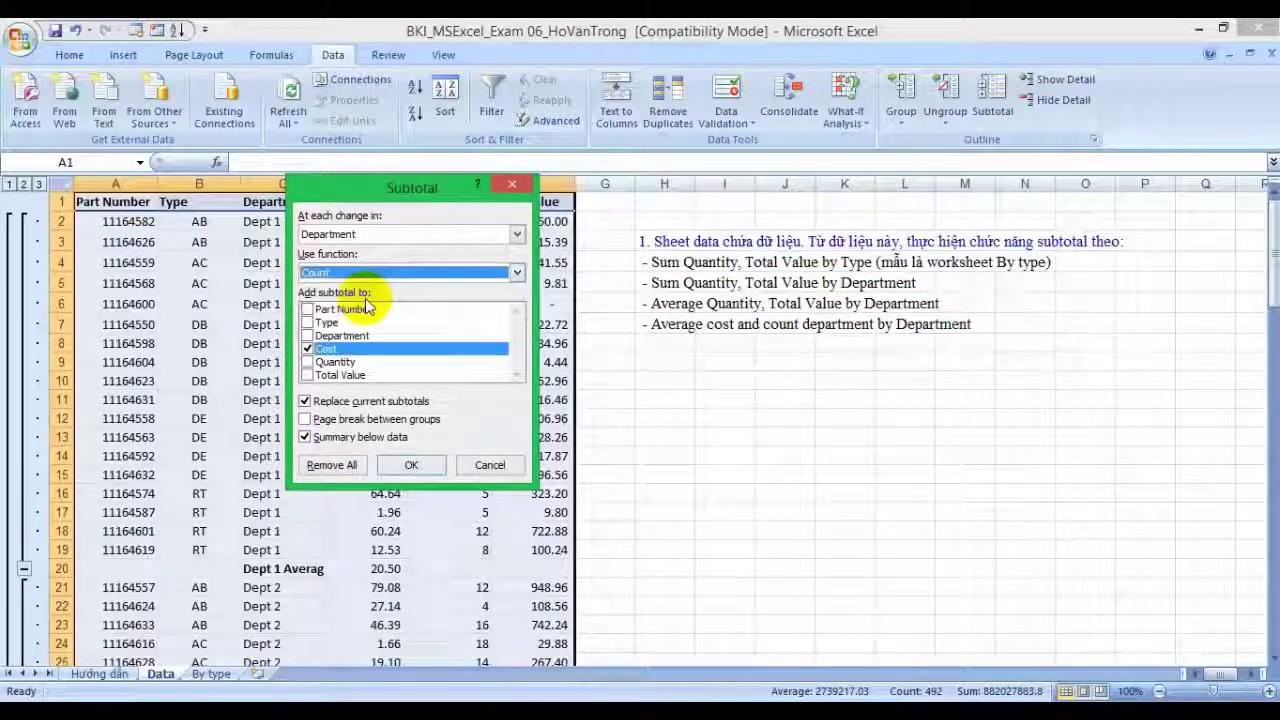
pyautogui.click(307, 335)
pyautogui.click(307, 348)
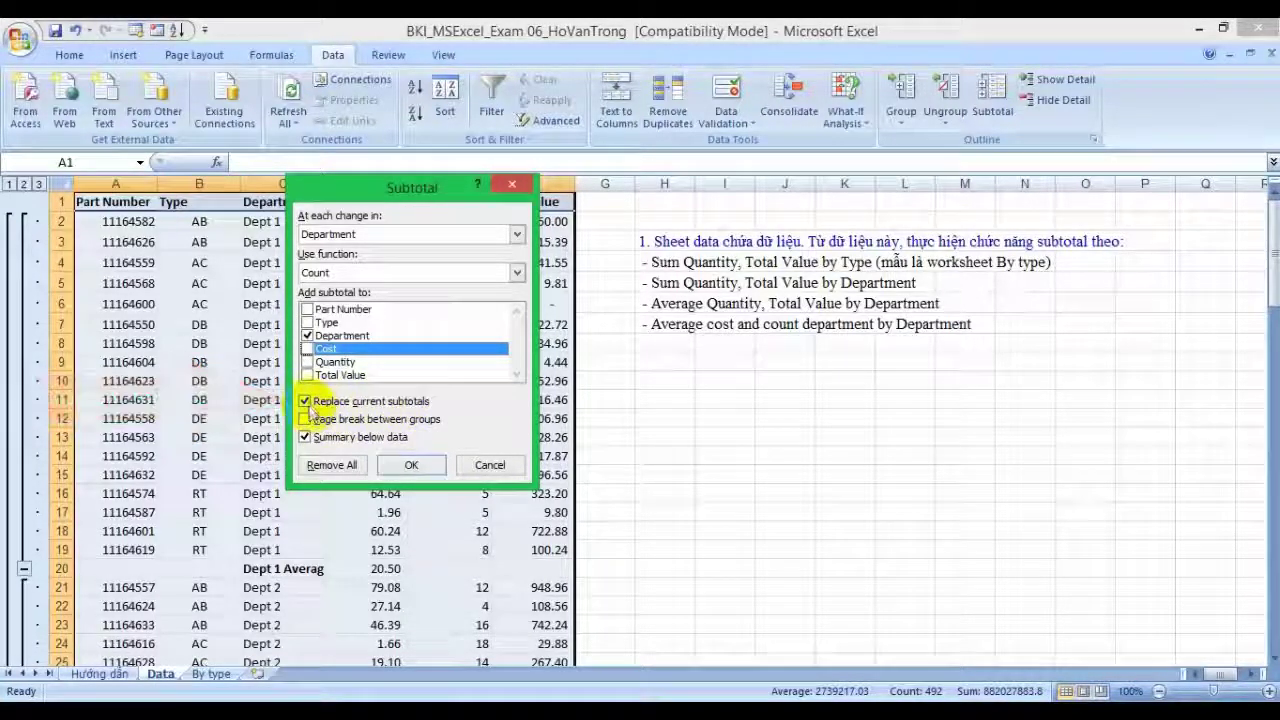
pyautogui.click(310, 404)
pyautogui.click(306, 402)
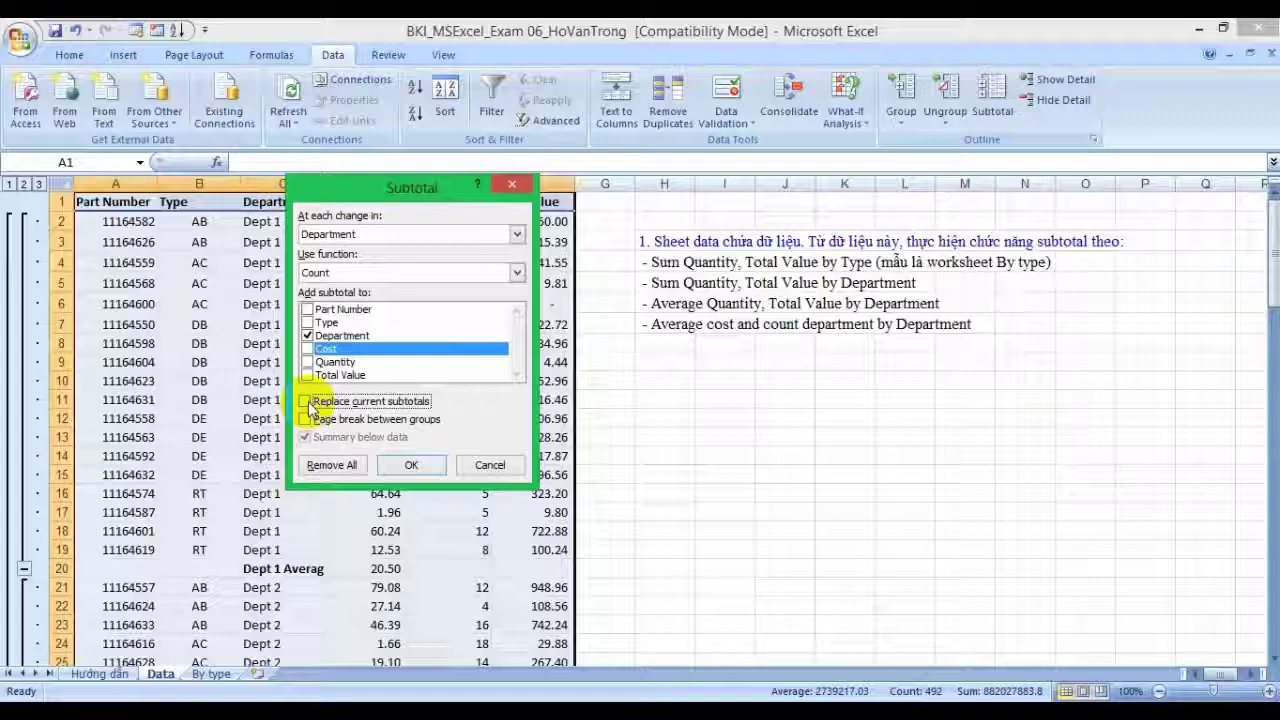
pyautogui.click(429, 470)
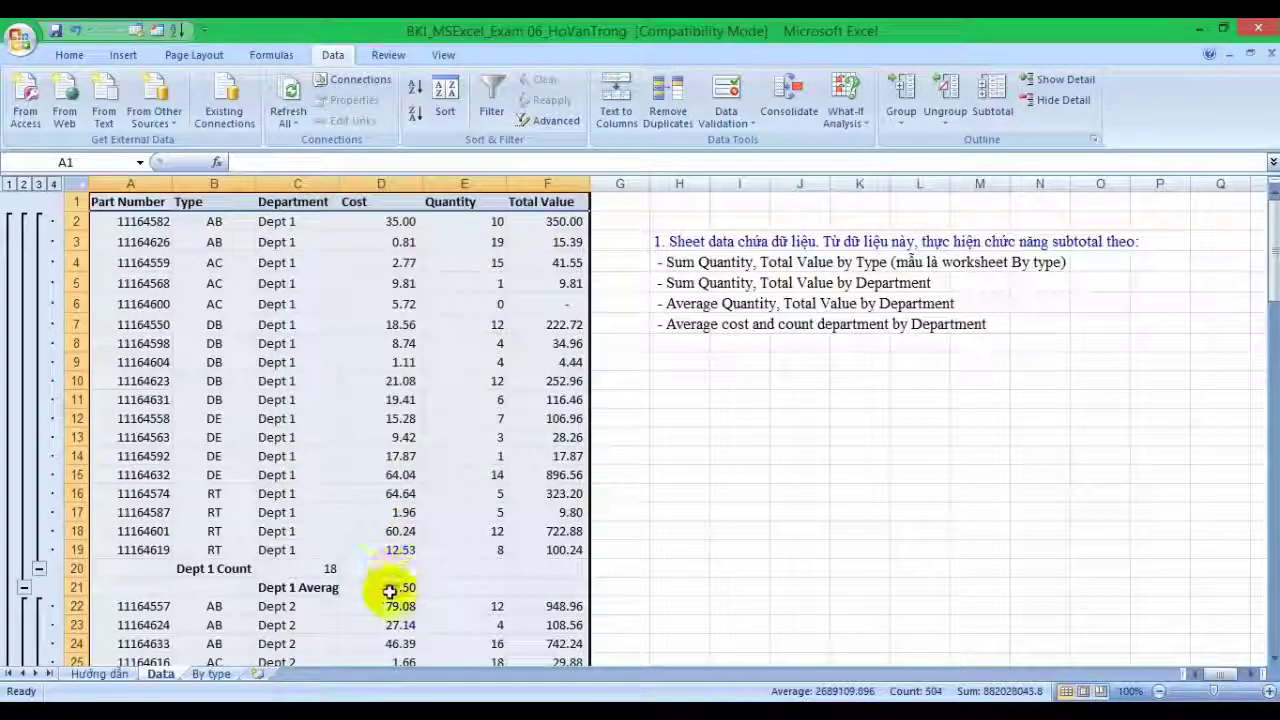
pyautogui.click(333, 568)
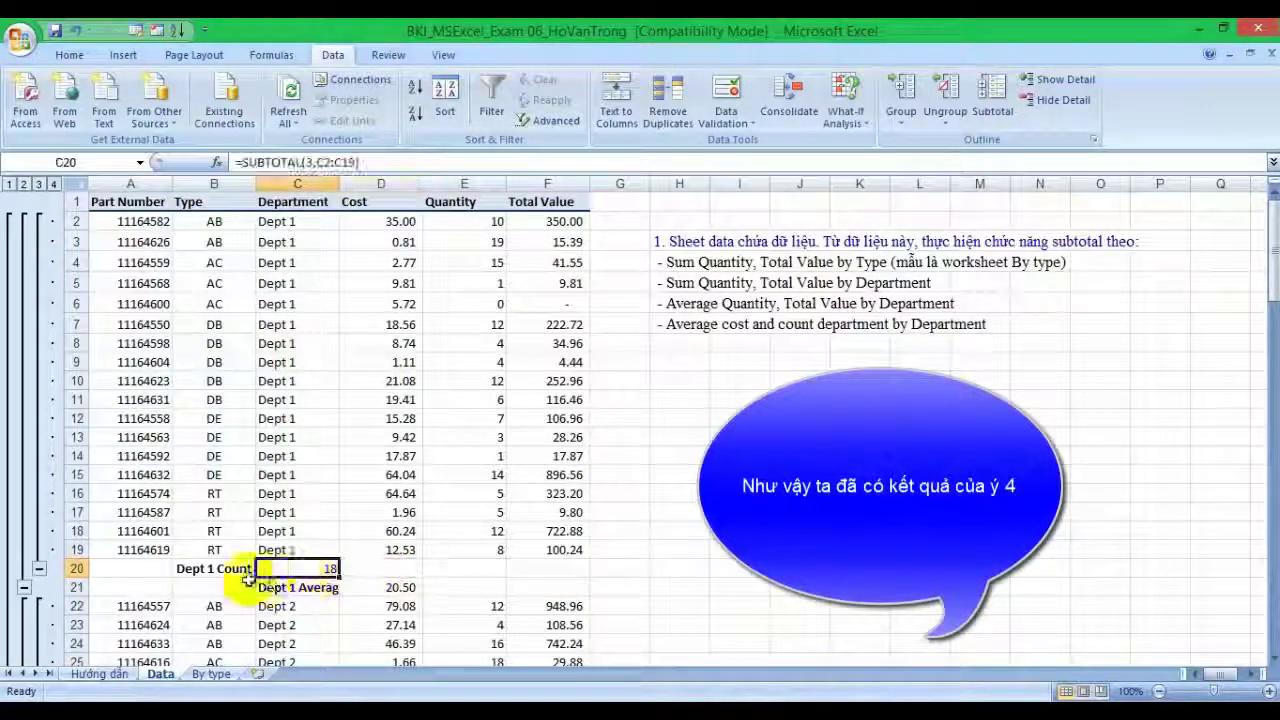
pyautogui.click(254, 587)
pyautogui.click(292, 587)
pyautogui.click(212, 568)
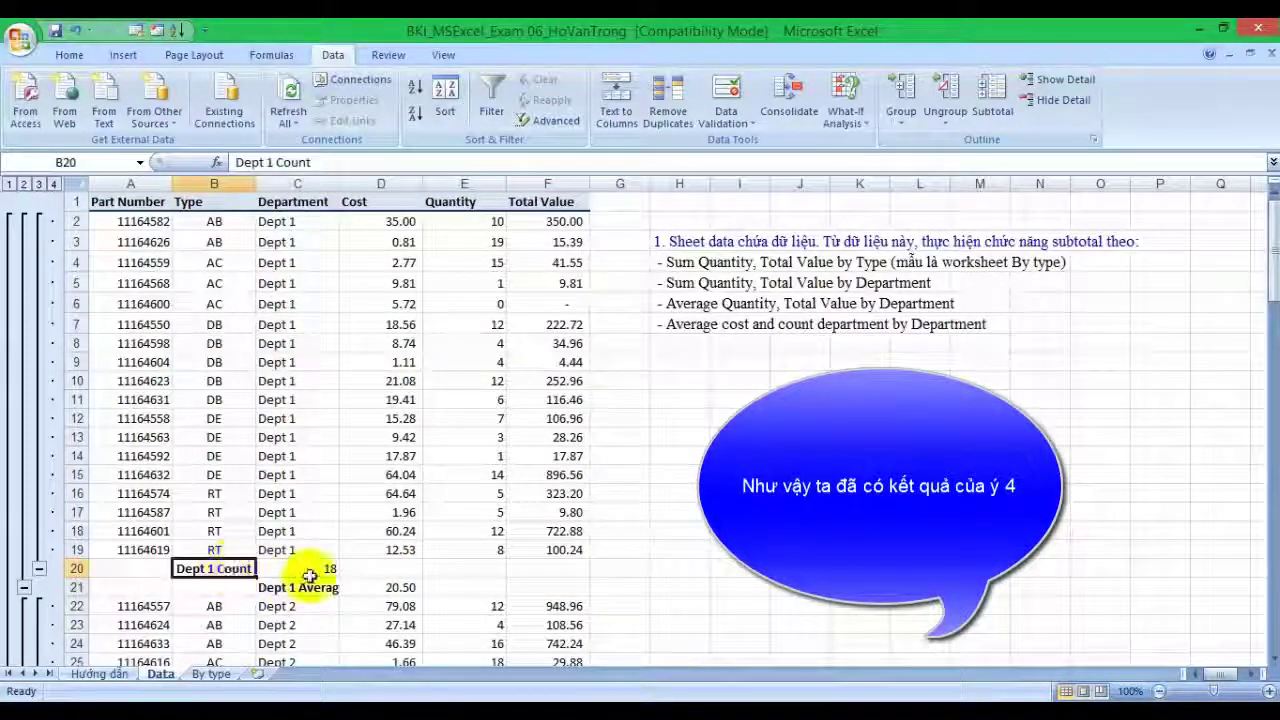
pyautogui.click(313, 569)
pyautogui.click(292, 587)
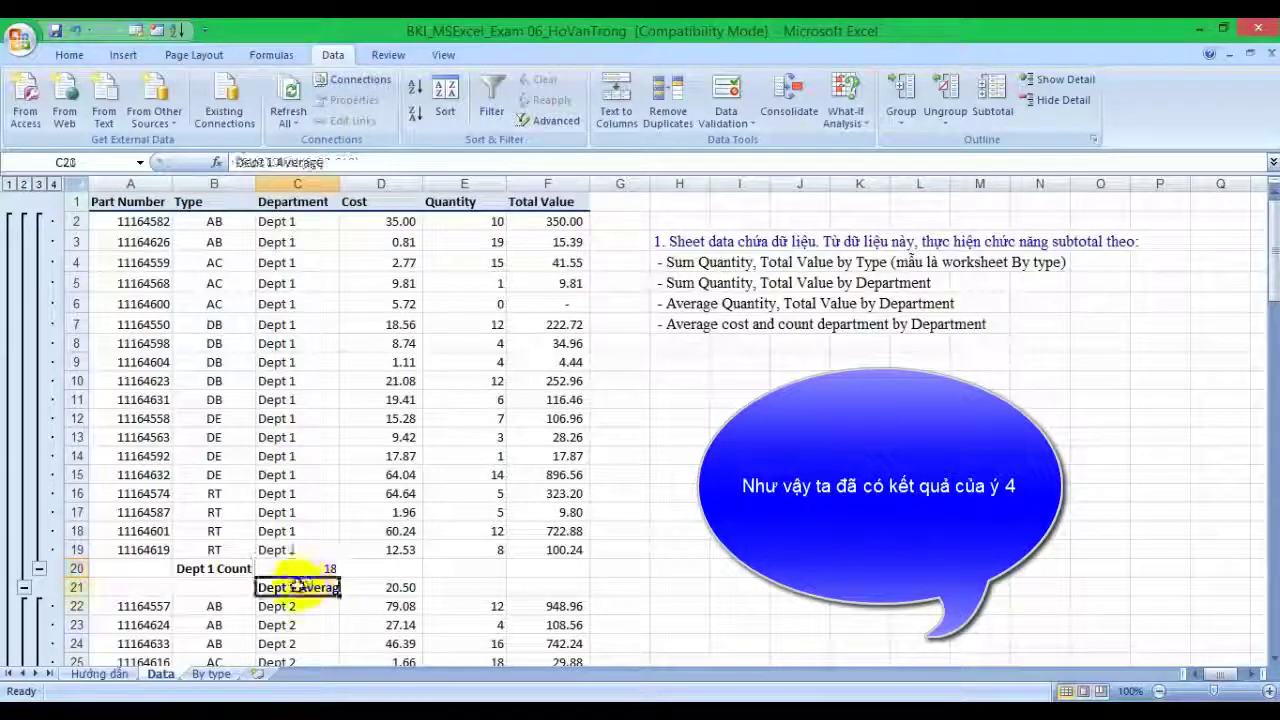
pyautogui.click(210, 568)
pyautogui.click(320, 568)
pyautogui.click(322, 587)
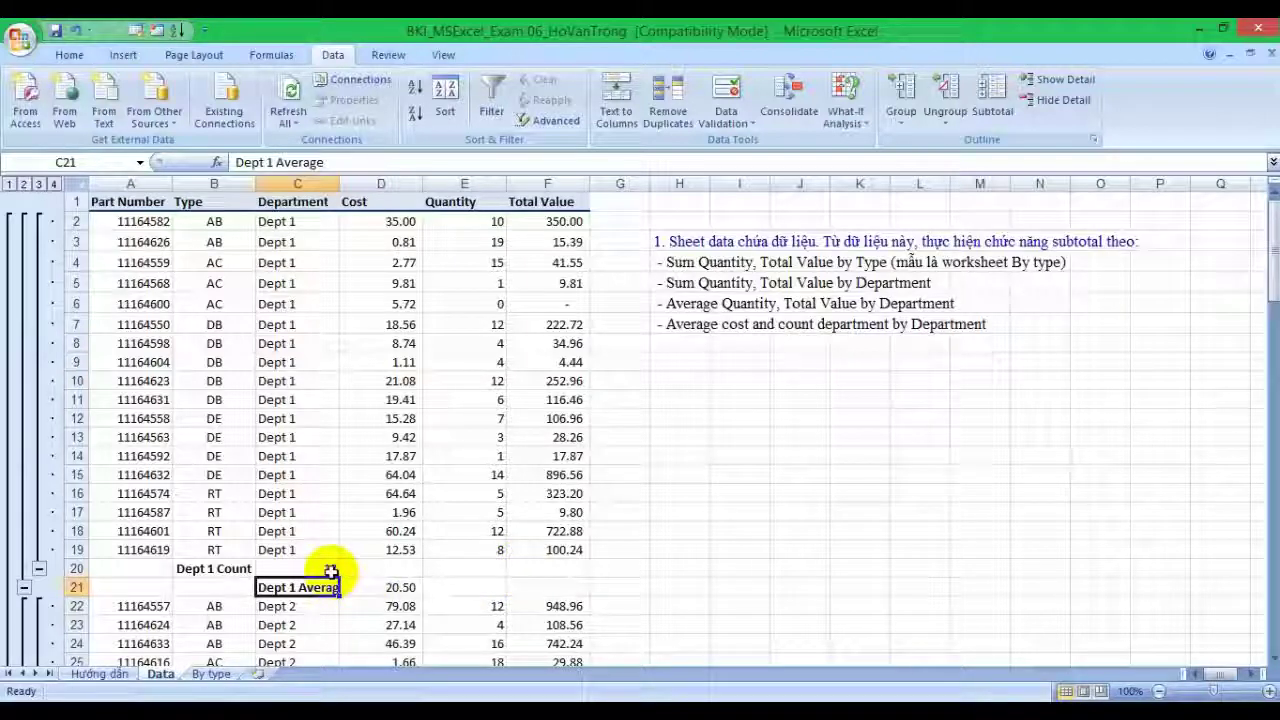
pyautogui.click(329, 568)
pyautogui.click(230, 568)
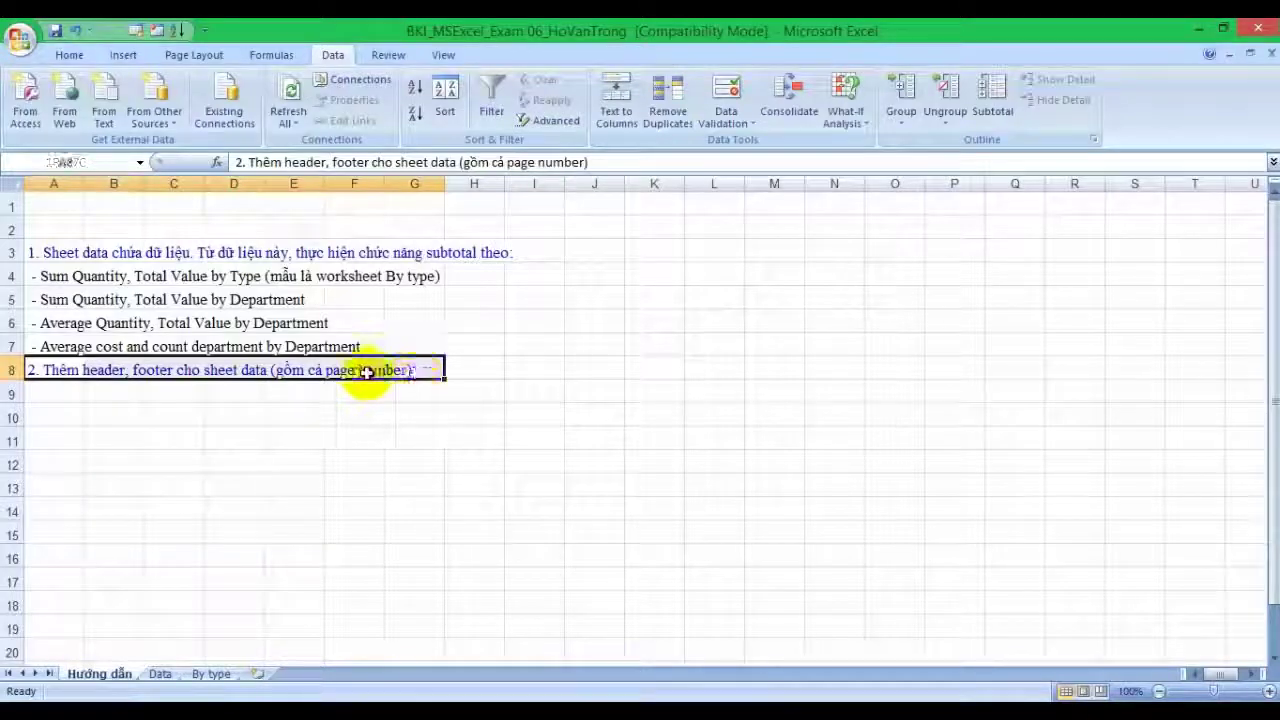
# Review the header and footer task on the Hướng dẫn sheet, then return to the Data sheet.
pyautogui.click(233, 372)
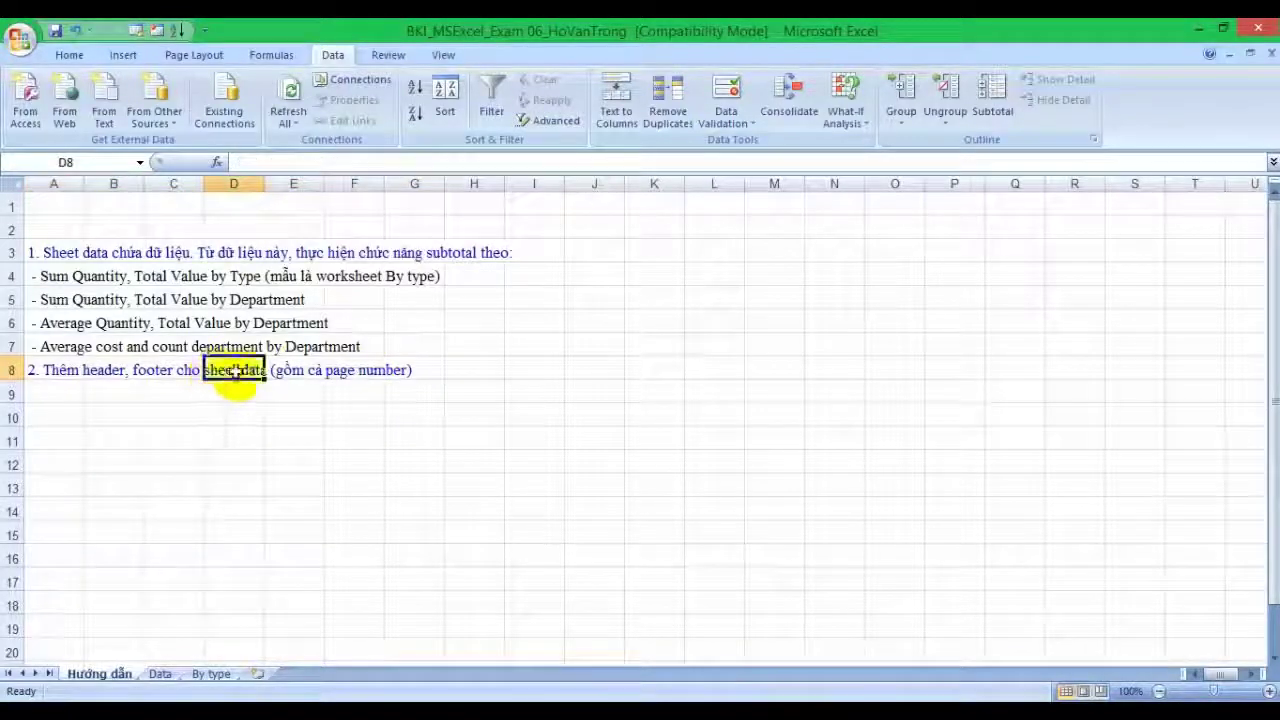
pyautogui.click(162, 675)
pyautogui.click(297, 283)
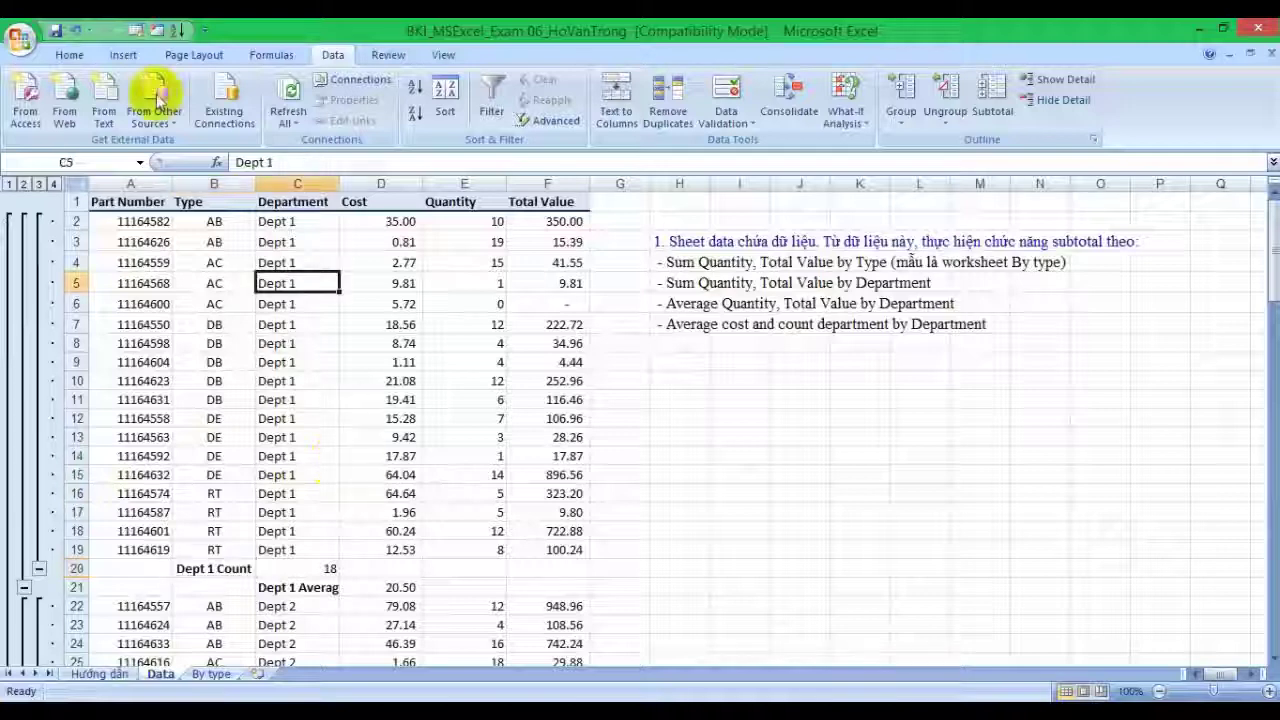
pyautogui.click(124, 55)
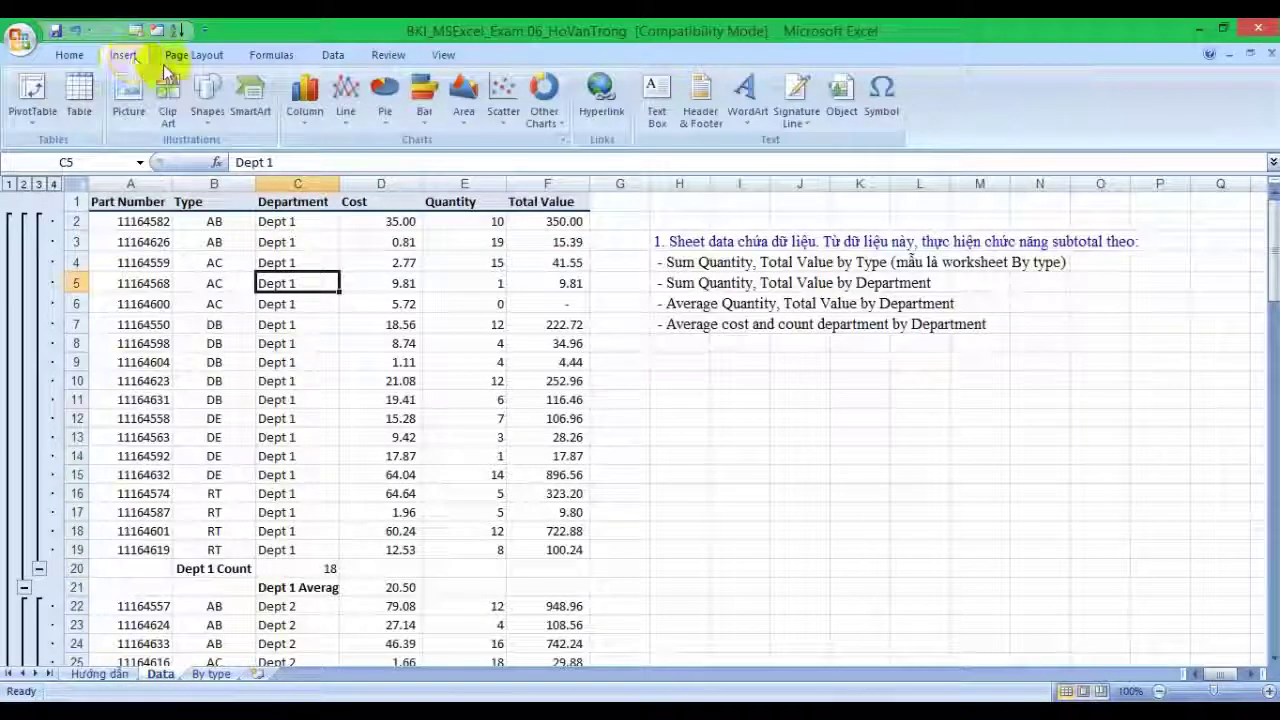
# Type 'BKIndex Group - Exam 6' into the centre section of the Data sheet's page header.
pyautogui.click(703, 112)
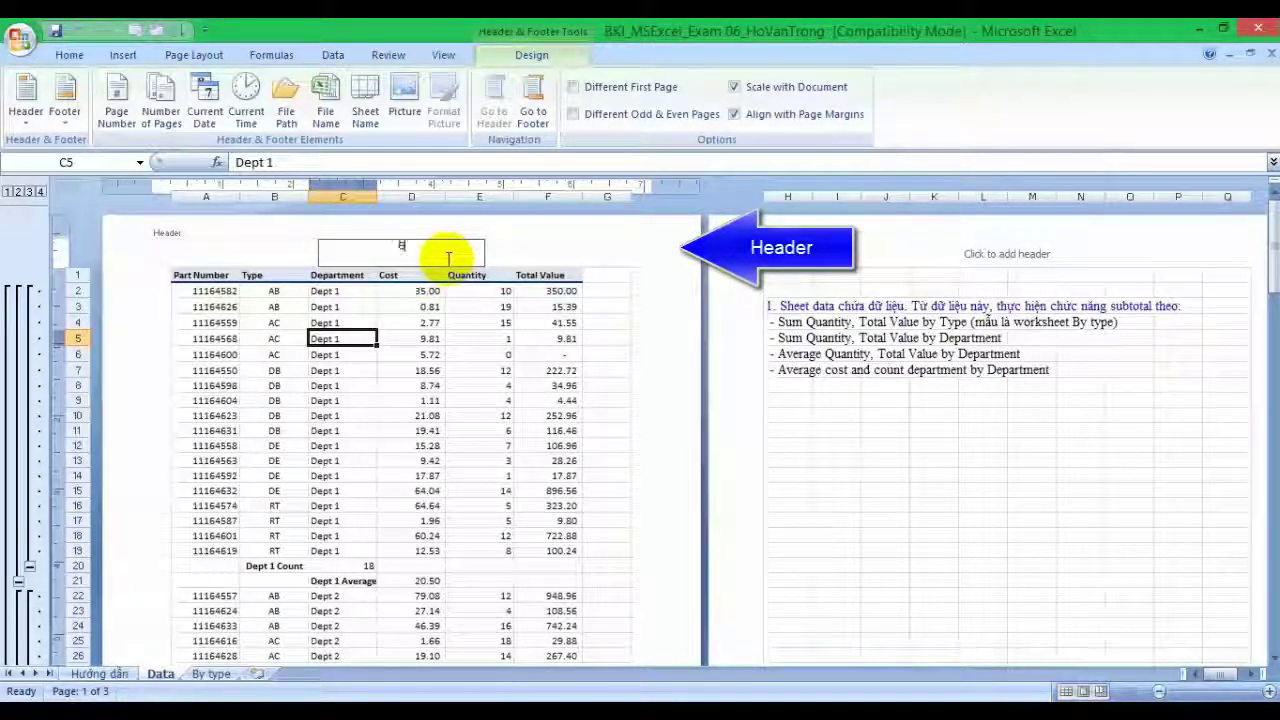
pyautogui.write('KIndex Group - Ele')
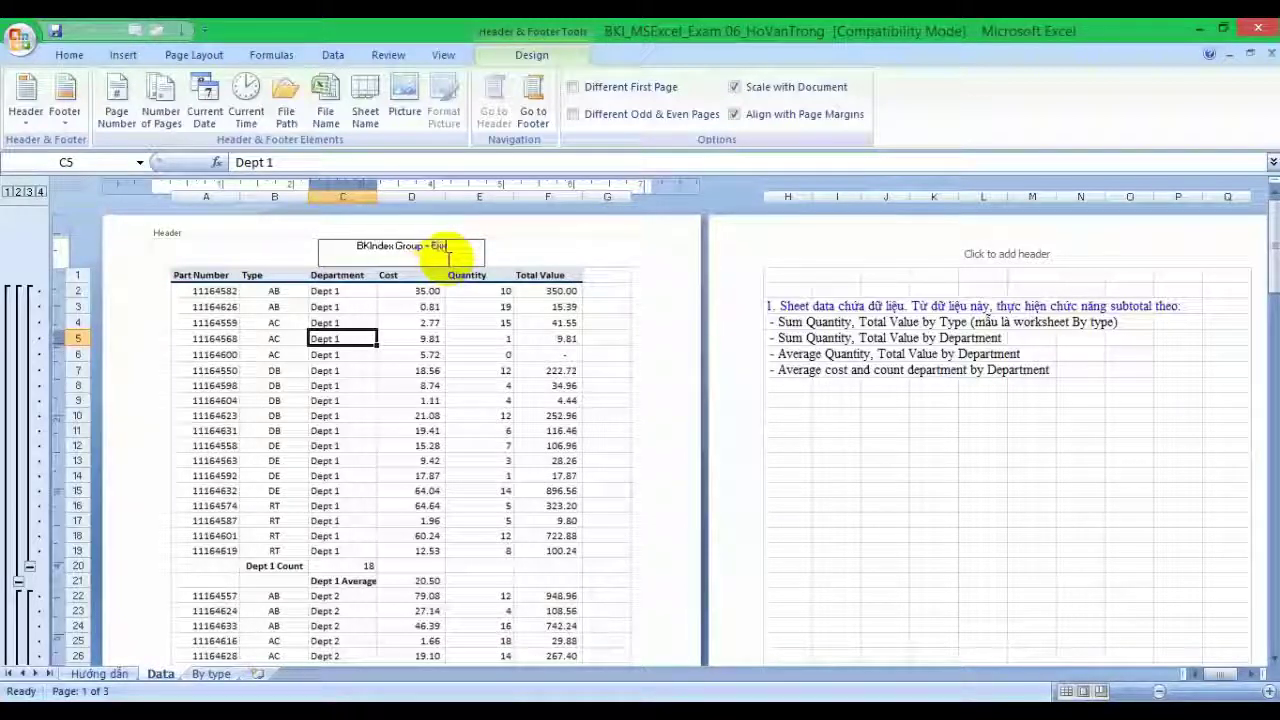
pyautogui.press('BackSpace')
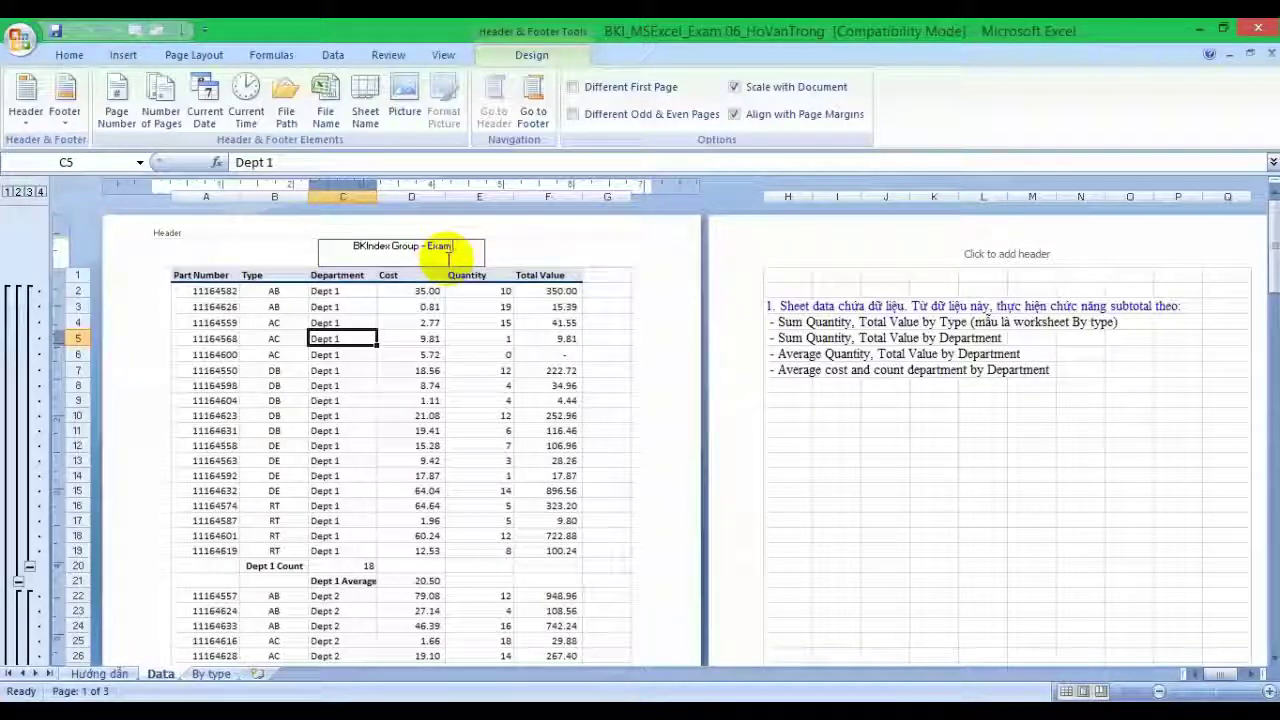
pyautogui.write('0')
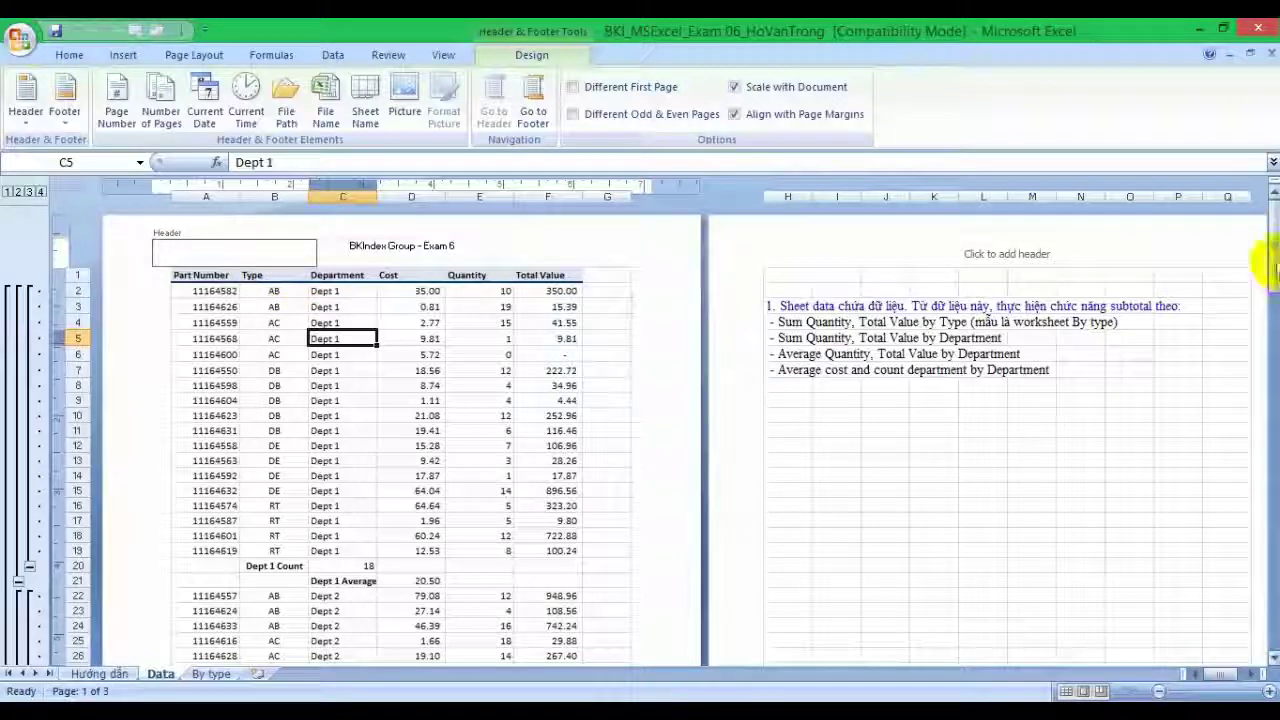
pyautogui.moveTo(1275, 245)
pyautogui.mouseDown()
pyautogui.moveTo(1272, 335)
pyautogui.moveTo(1260, 334)
pyautogui.mouseUp()
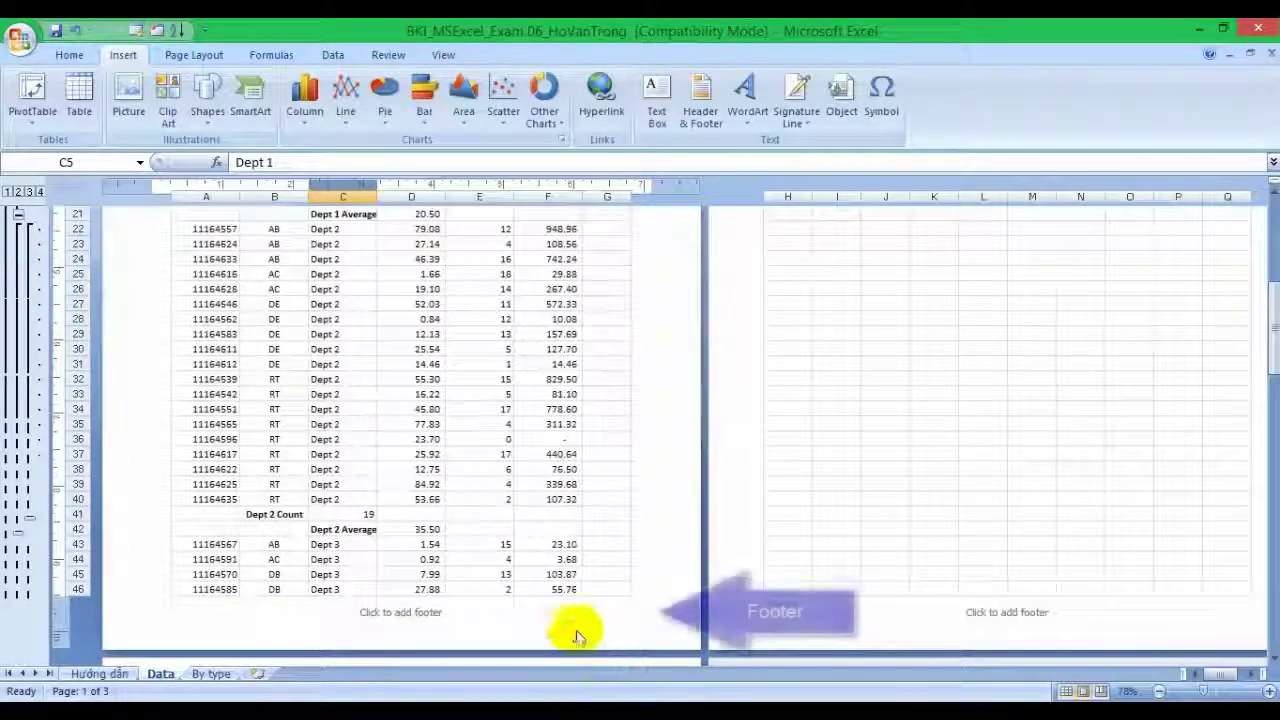
# Fill the centre footer with page number, a slash, and total pages, showing 1/3.
pyautogui.click(415, 618)
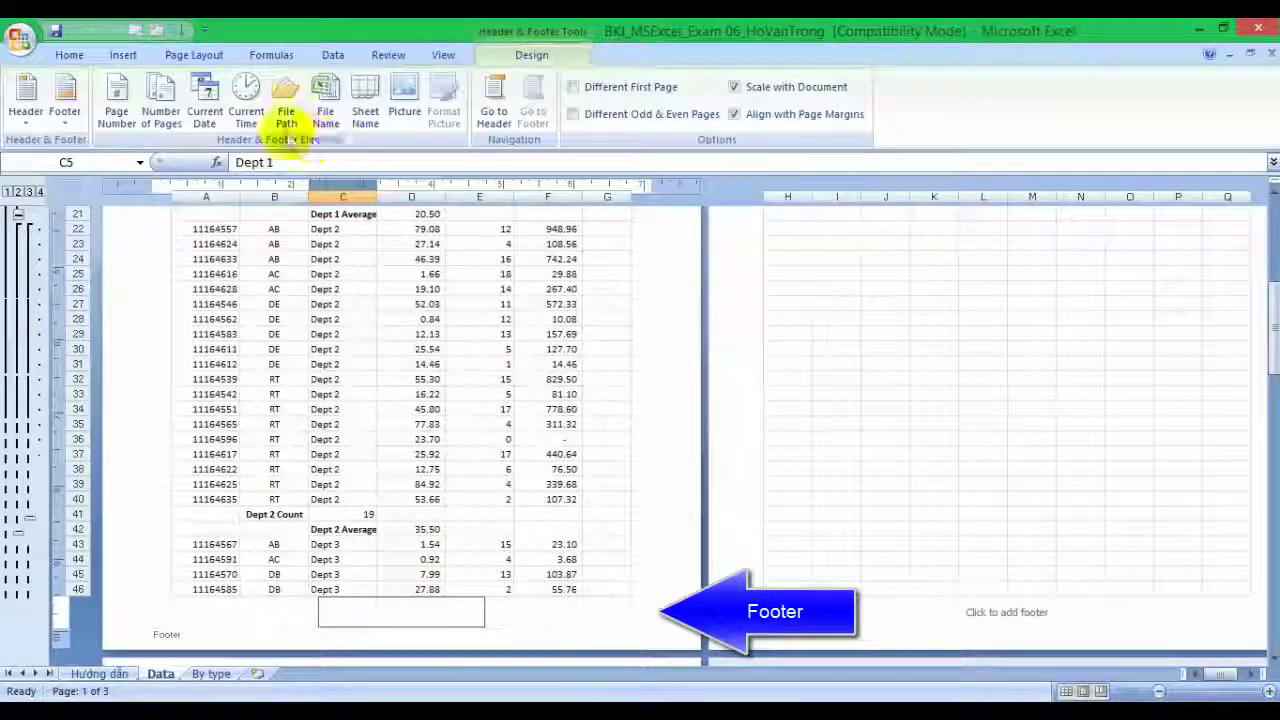
pyautogui.click(117, 118)
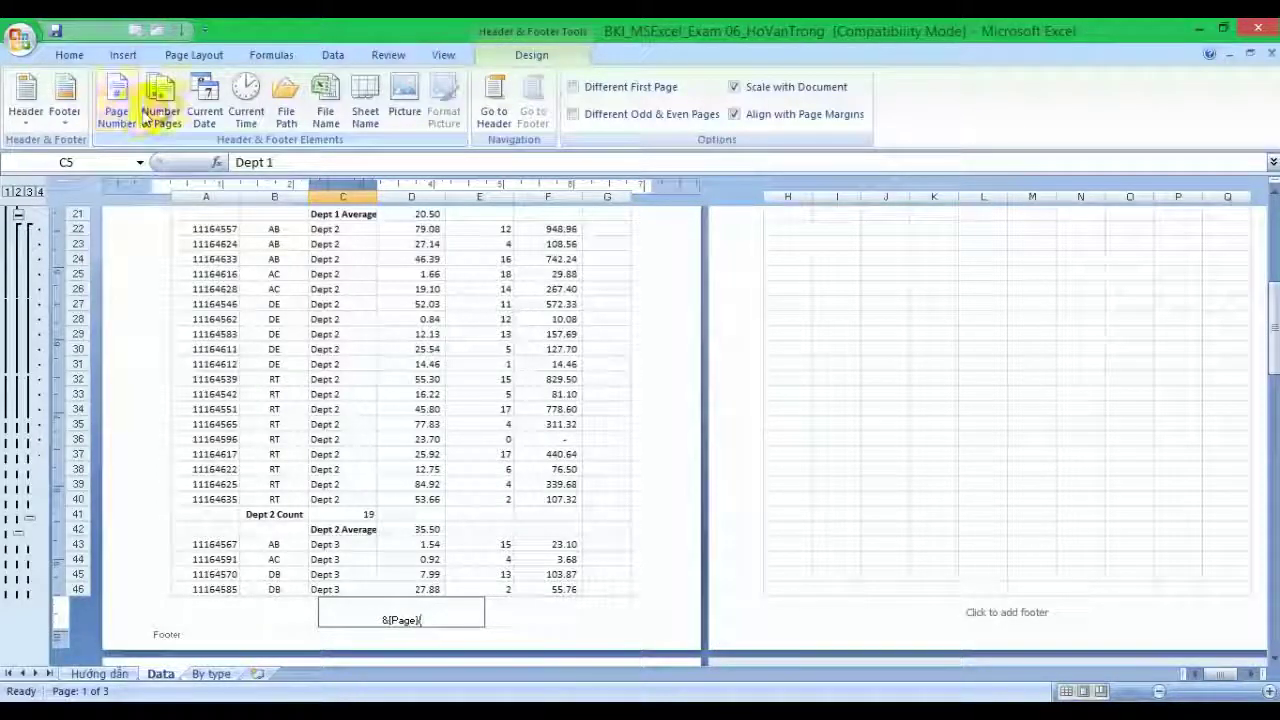
pyautogui.click(160, 113)
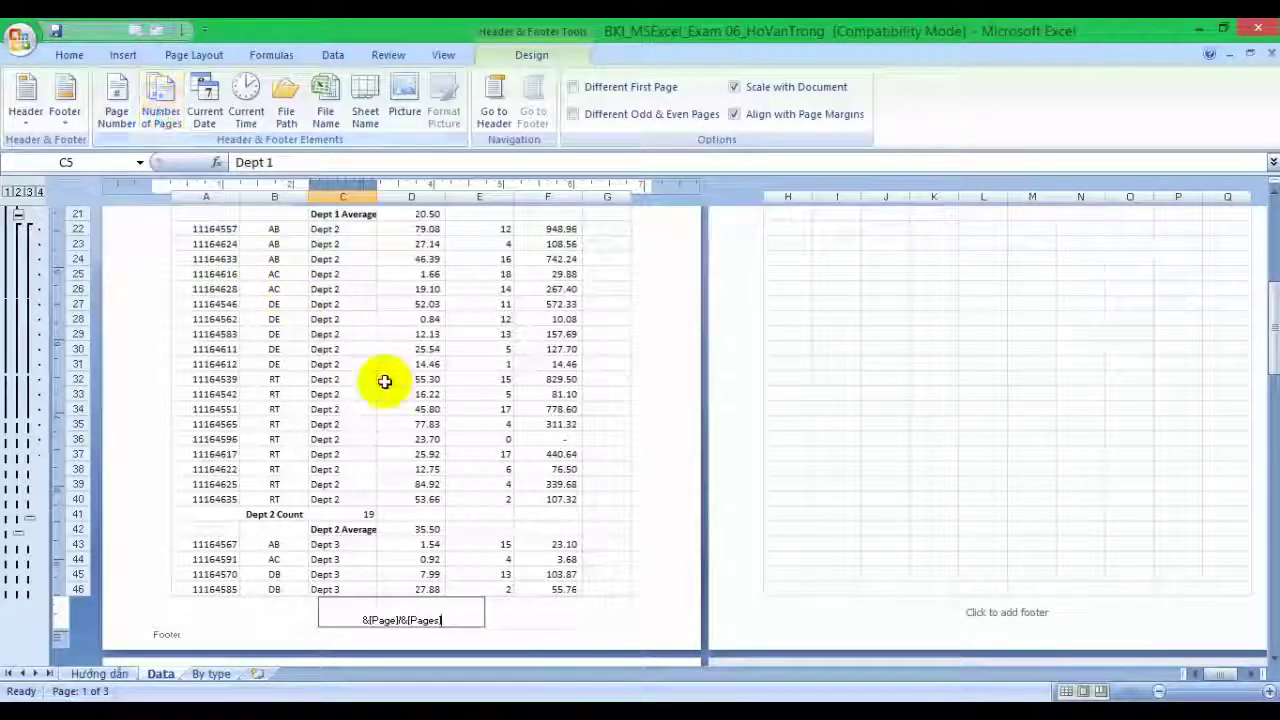
pyautogui.moveTo(411, 394); pyautogui.dragTo(411, 439)
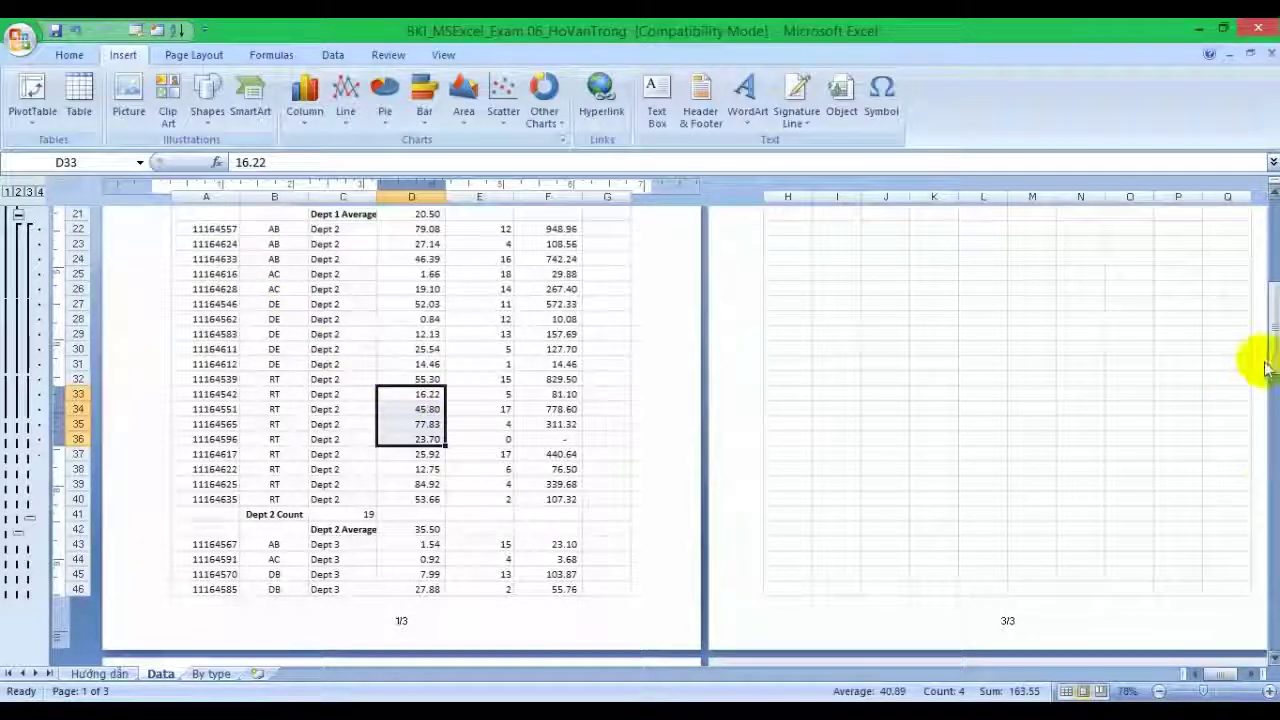
pyautogui.moveTo(1272, 362)
pyautogui.mouseDown()
pyautogui.moveTo(1274, 388)
pyautogui.moveTo(1270, 205)
pyautogui.mouseUp()
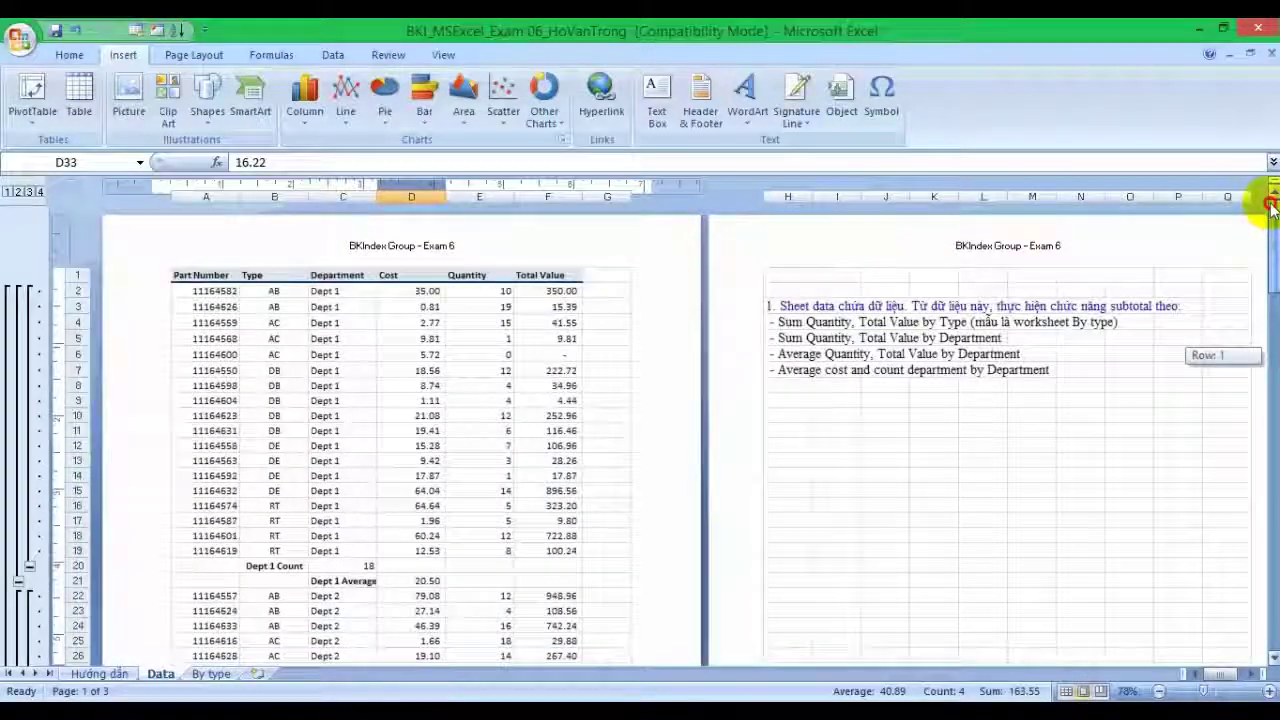